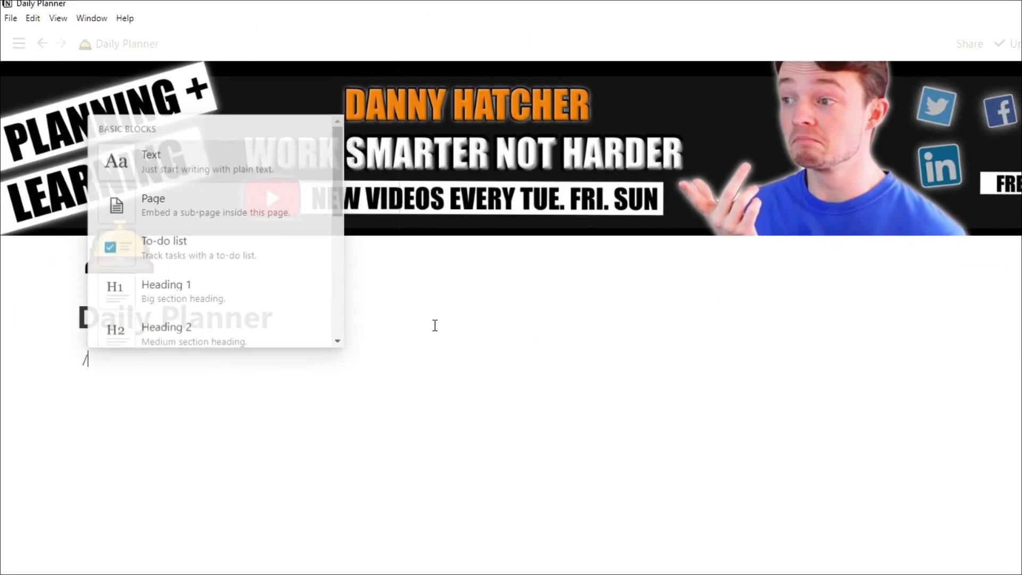
# - Insert an inline table named JOURNAL with /table and narrow its Name column
pyautogui.write('table')
pyautogui.press('Return')
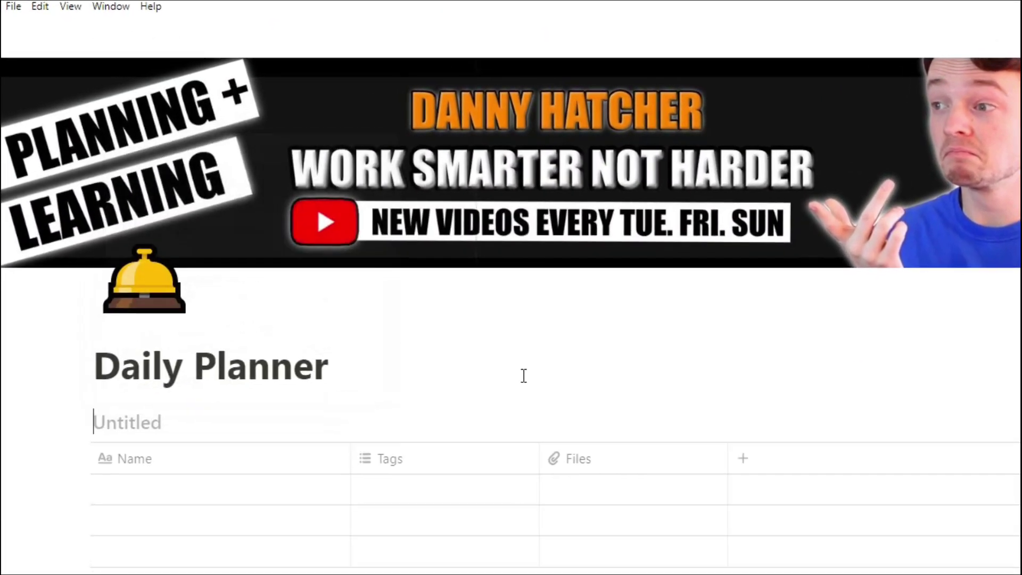
pyautogui.write('Jou')
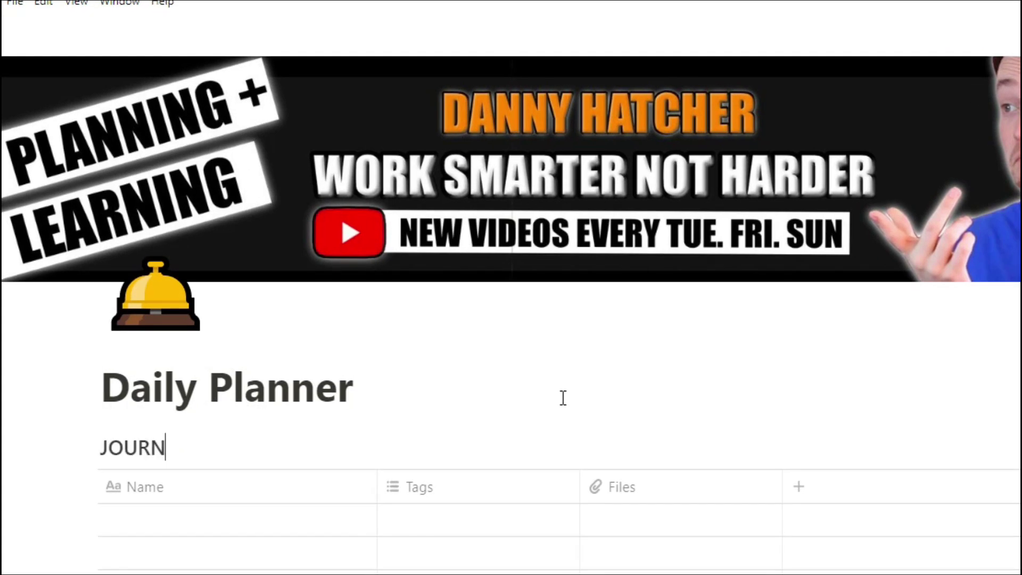
pyautogui.moveTo(377, 492); pyautogui.dragTo(225, 492)
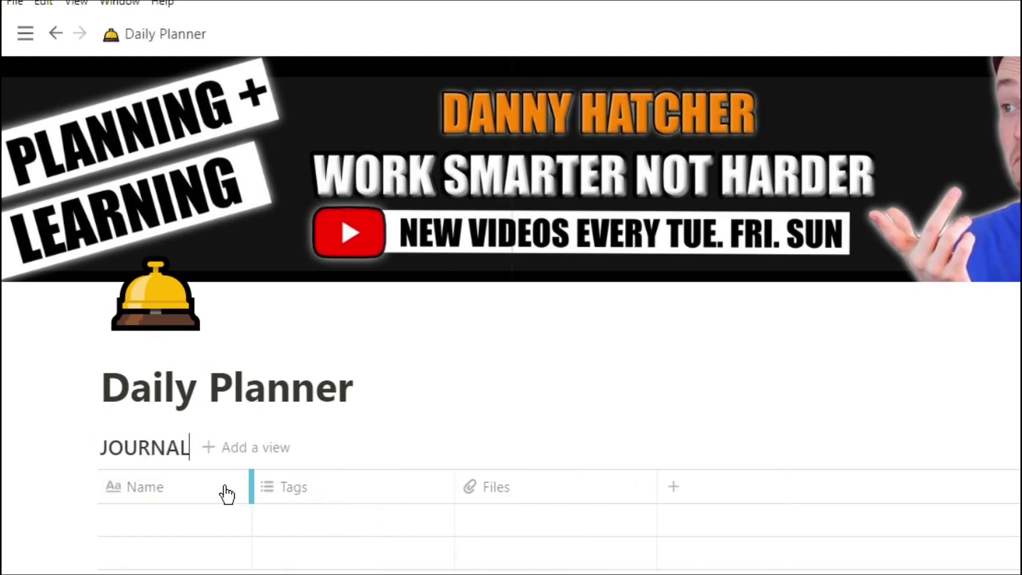
# - Change the Tags and Files properties to Checkbox and narrow the Tags column
pyautogui.click(269, 492)
pyautogui.click(278, 181)
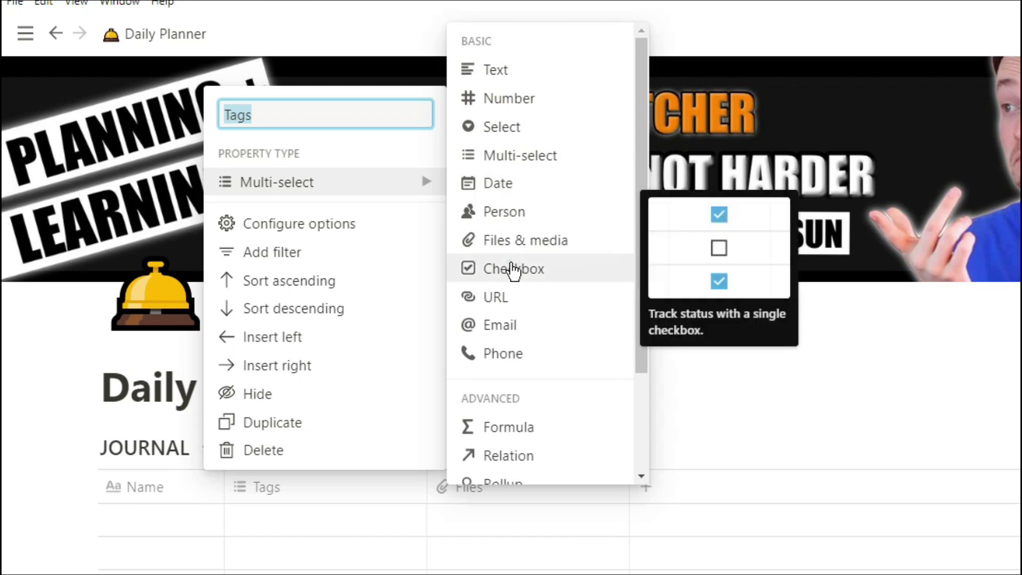
pyautogui.click(511, 266)
pyautogui.click(470, 485)
pyautogui.click(484, 211)
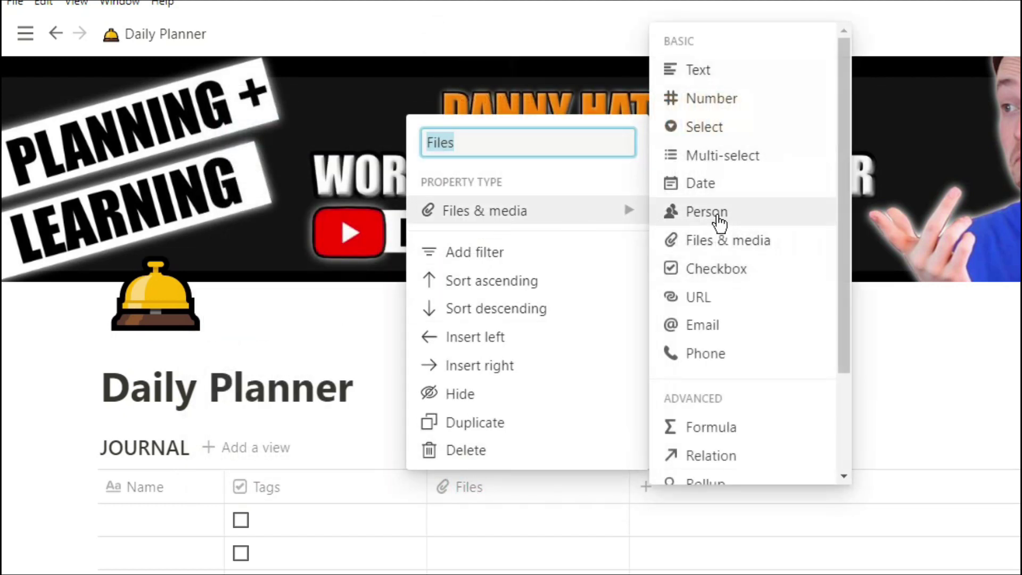
pyautogui.click(724, 271)
pyautogui.moveTo(427, 489); pyautogui.dragTo(336, 488)
# - Rename the Tags column to HABIT, fixing the capitalisation
pyautogui.click(294, 495)
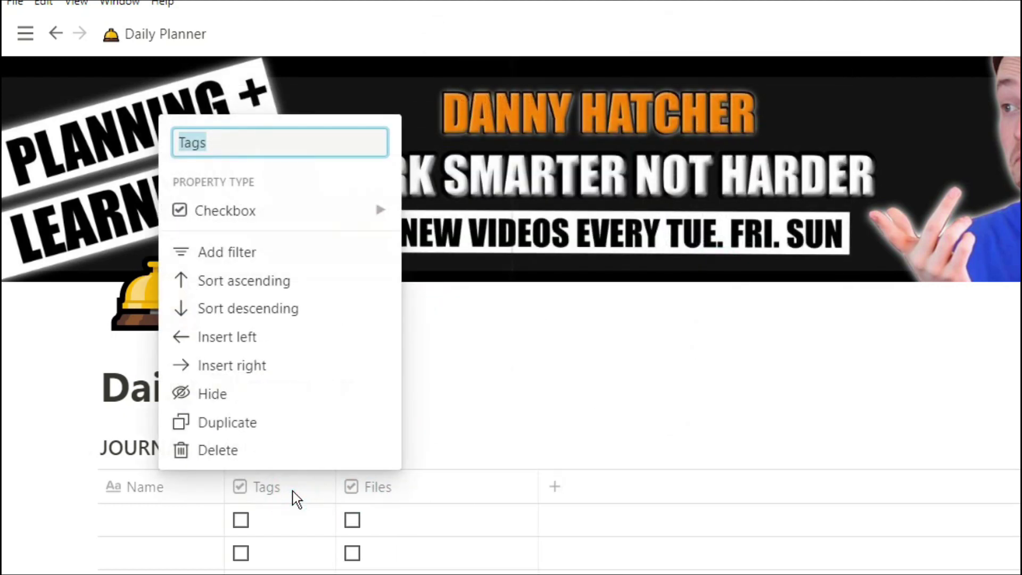
pyautogui.write('hABIT')
pyautogui.press('Return')
pyautogui.click(280, 488)
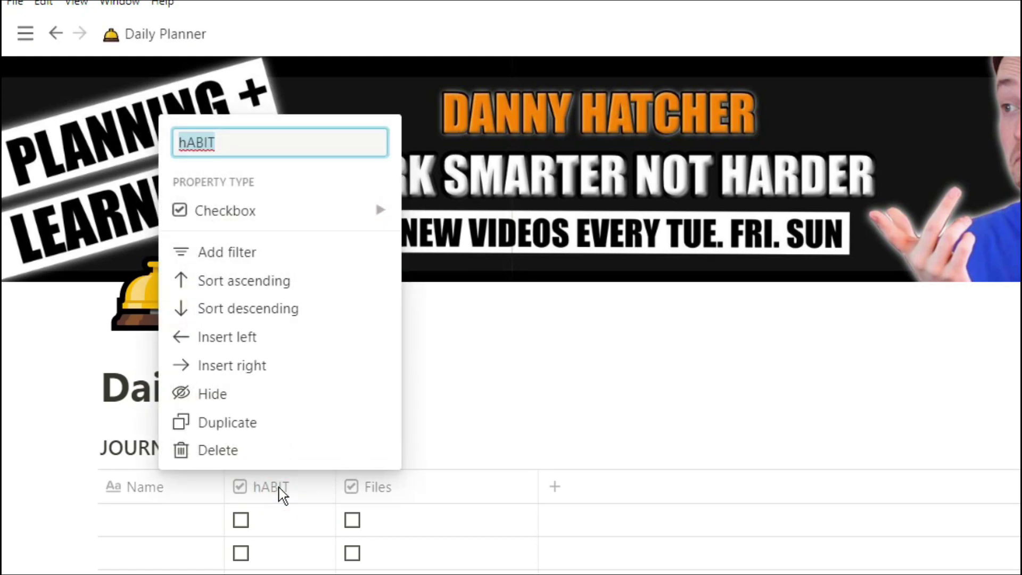
pyautogui.write('HABIT')
pyautogui.click(406, 484)
# - Start renaming Files and make two copies of the HABIT checkbox column
pyautogui.click(399, 492)
pyautogui.write('HA')
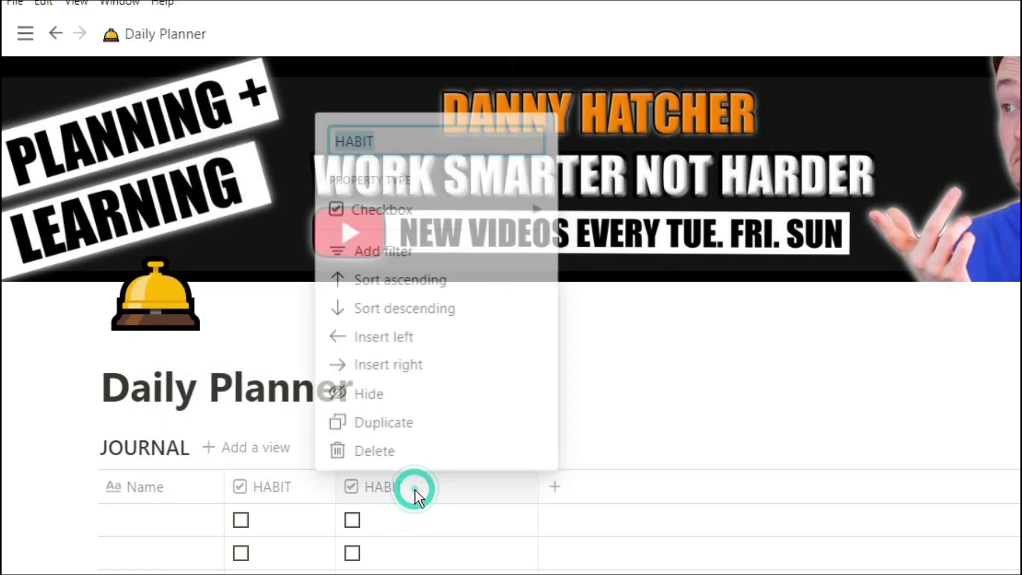
pyautogui.click(383, 422)
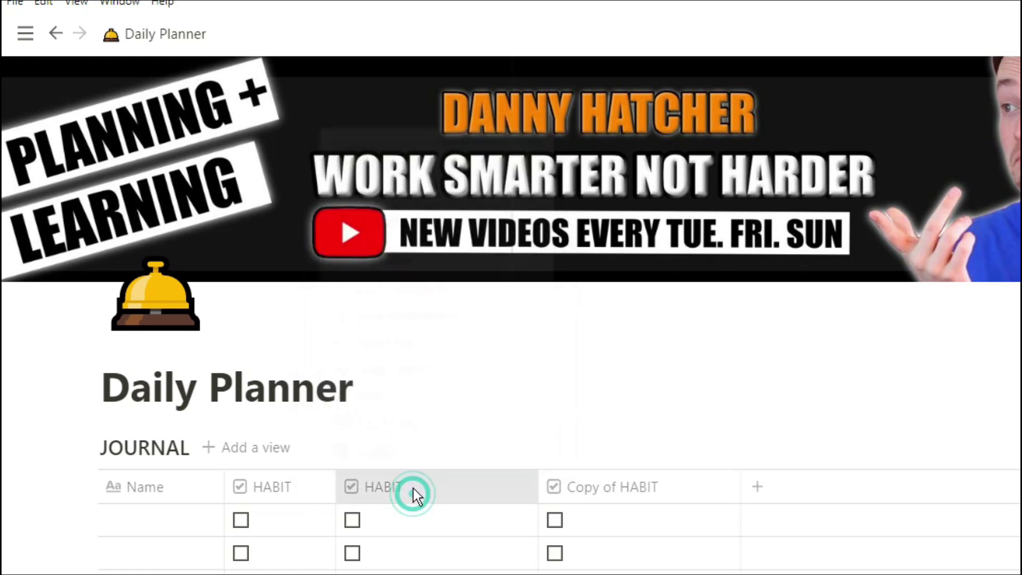
pyautogui.click(413, 488)
pyautogui.click(388, 422)
# - Rename the copied columns HABIT 3, HABIT 4 and HABIT 2
pyautogui.click(634, 490)
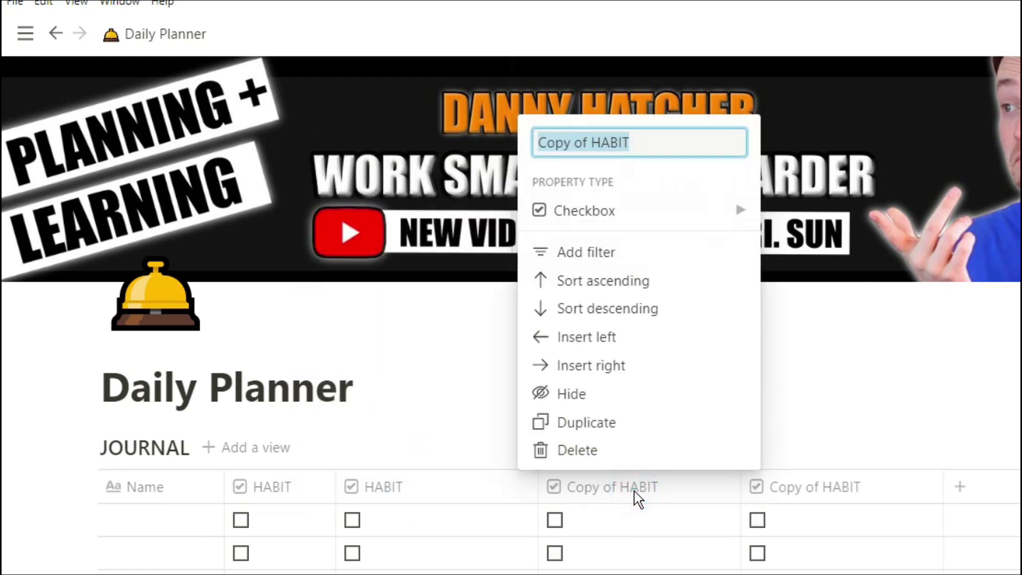
pyautogui.write('HABIT 3')
pyautogui.press('Return')
pyautogui.click(817, 488)
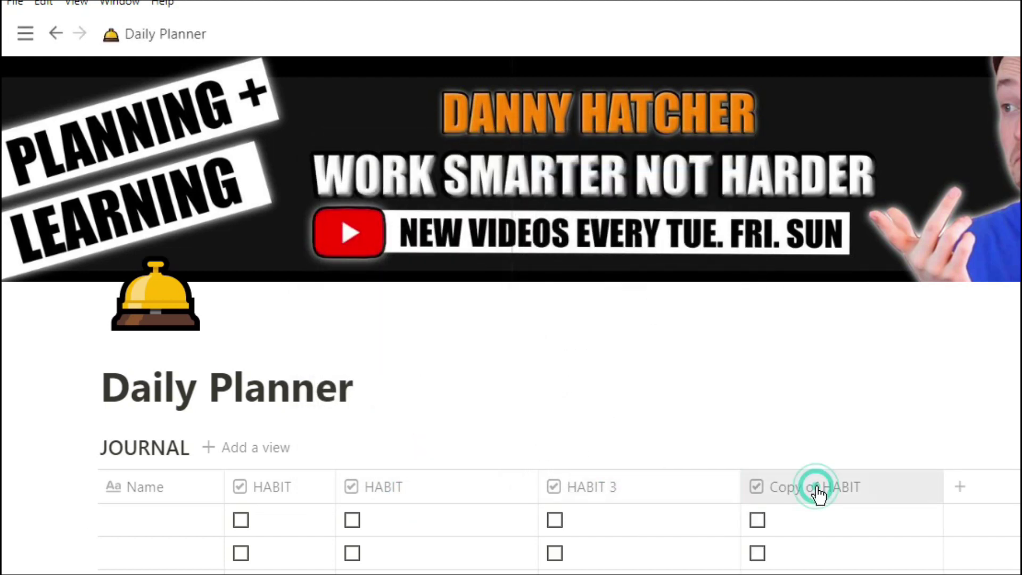
pyautogui.write('HABIT 4')
pyautogui.press('Return')
pyautogui.click(500, 485)
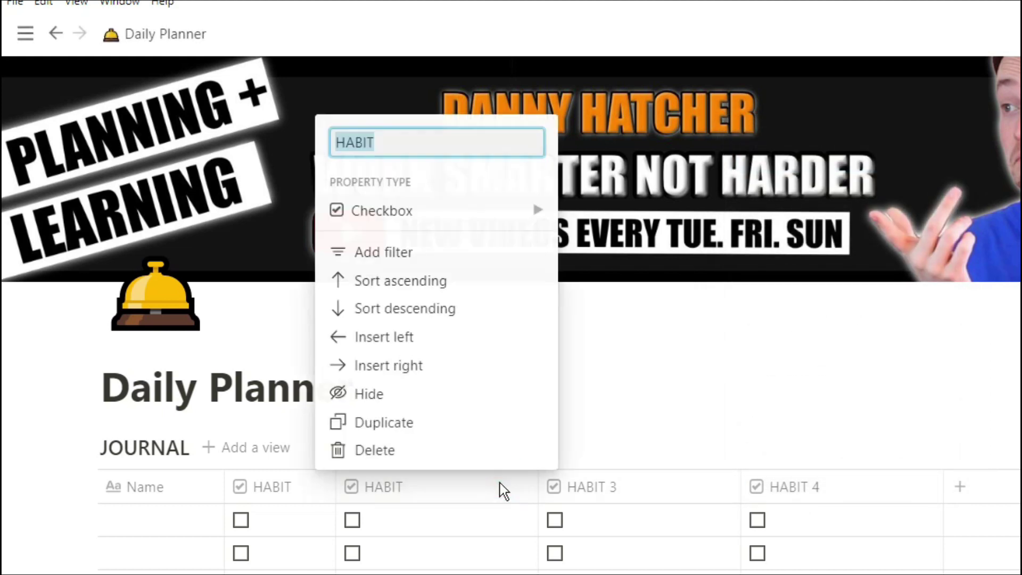
pyautogui.press('End')
pyautogui.write('2')
pyautogui.press('Return')
# - Narrow the HABIT, HABIT 2, HABIT 3 and HABIT 4 columns
pyautogui.moveTo(538, 486); pyautogui.dragTo(440, 487)
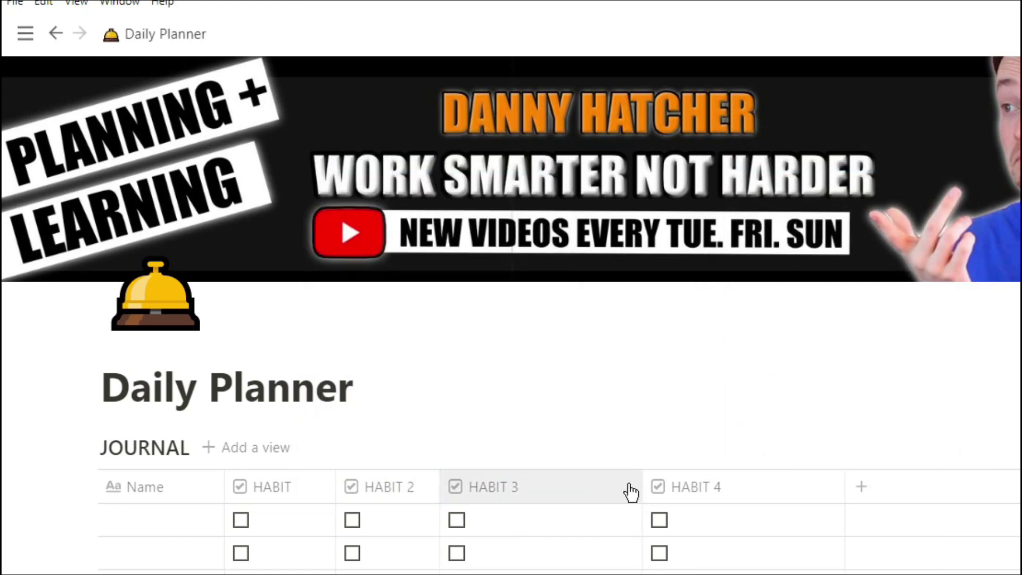
pyautogui.moveTo(644, 485); pyautogui.dragTo(541, 486)
pyautogui.moveTo(335, 482); pyautogui.dragTo(326, 483)
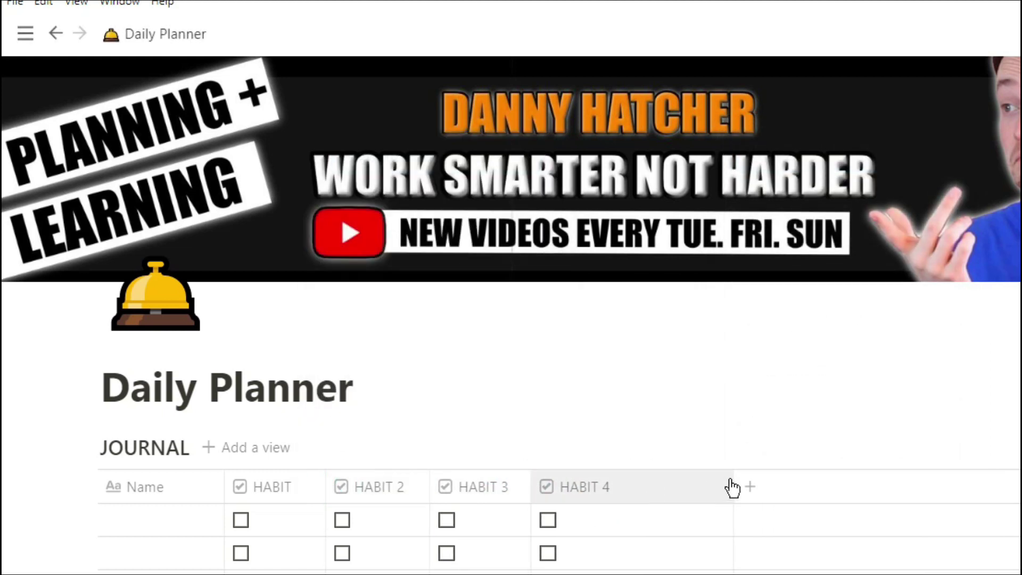
pyautogui.moveTo(734, 486); pyautogui.dragTo(633, 481)
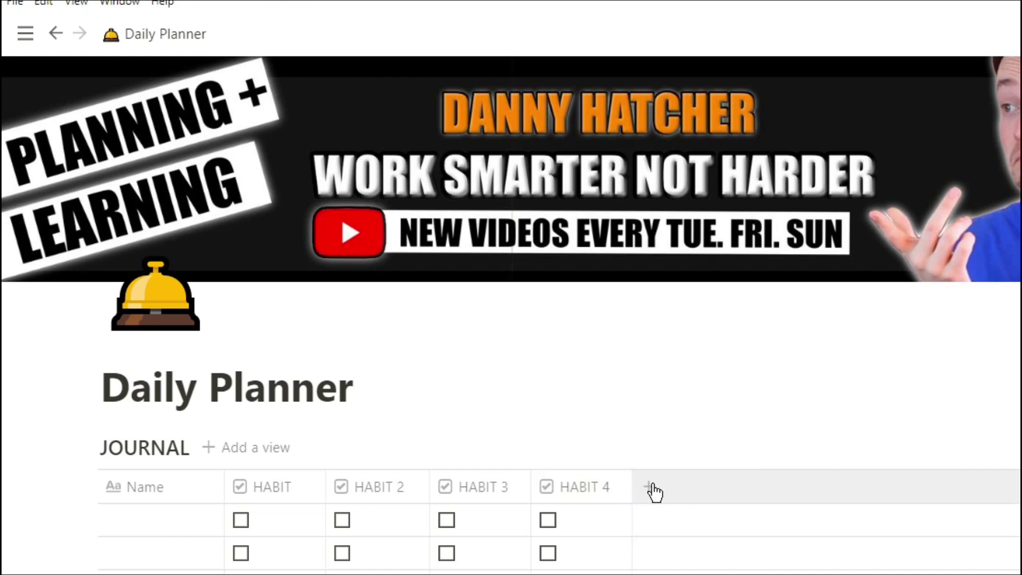
# - Add a narrow RECURRING column with FORMULA filled into its cells
pyautogui.click(651, 487)
pyautogui.write('RECURRING')
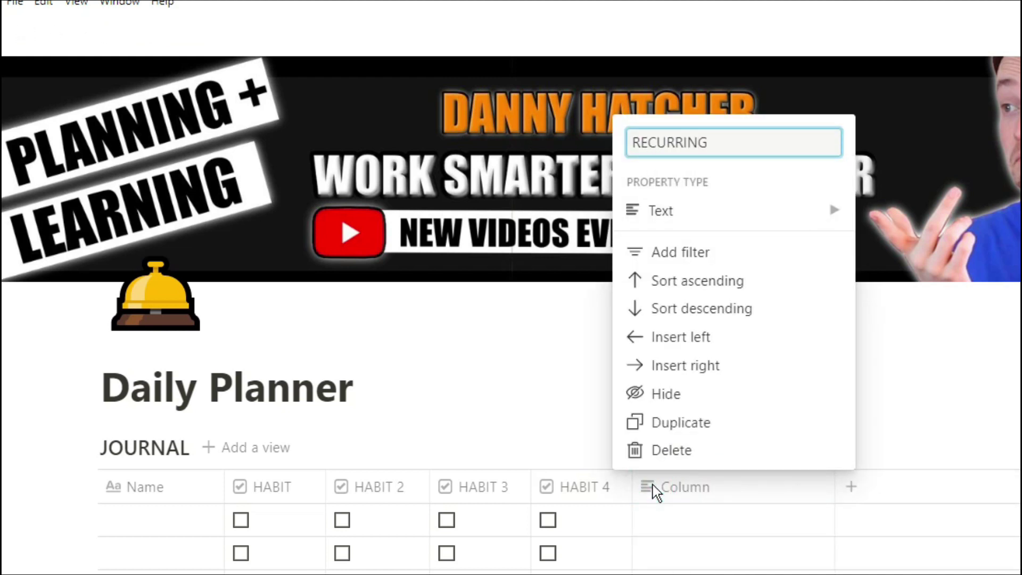
pyautogui.press('Return')
pyautogui.click(669, 519)
pyautogui.write('FORMULA')
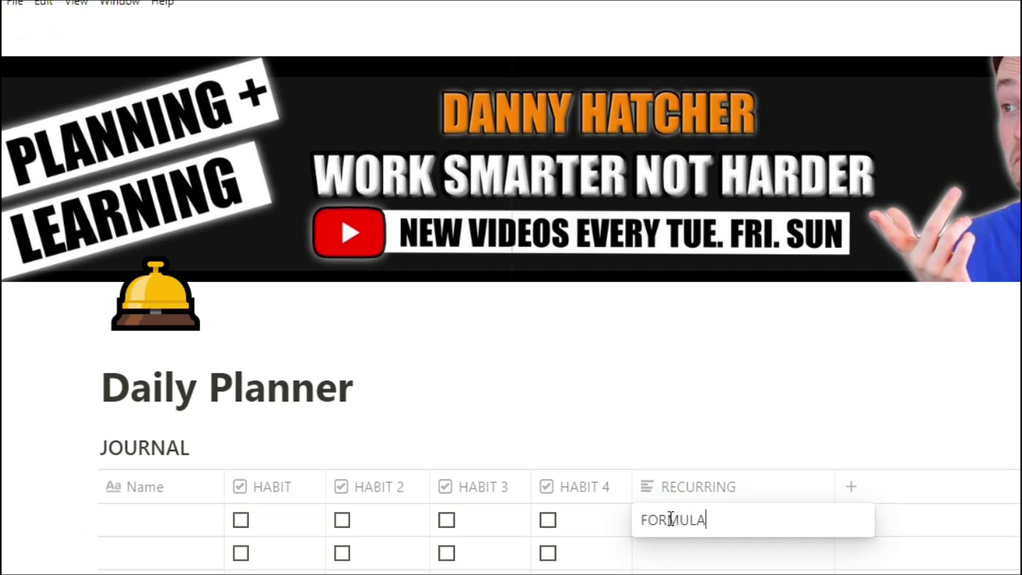
pyautogui.press('Return')
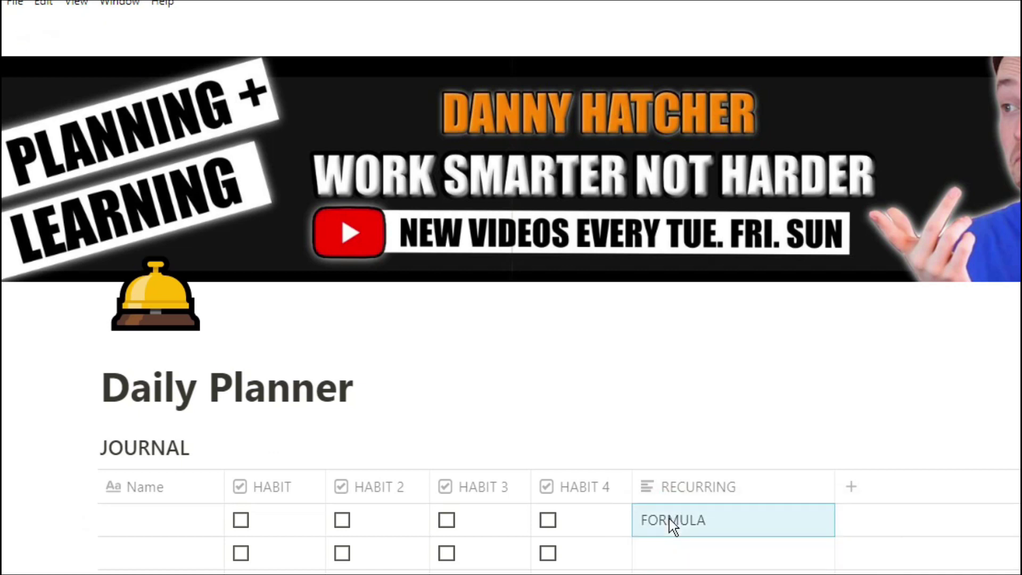
pyautogui.hotkey('ctrl', 'v')
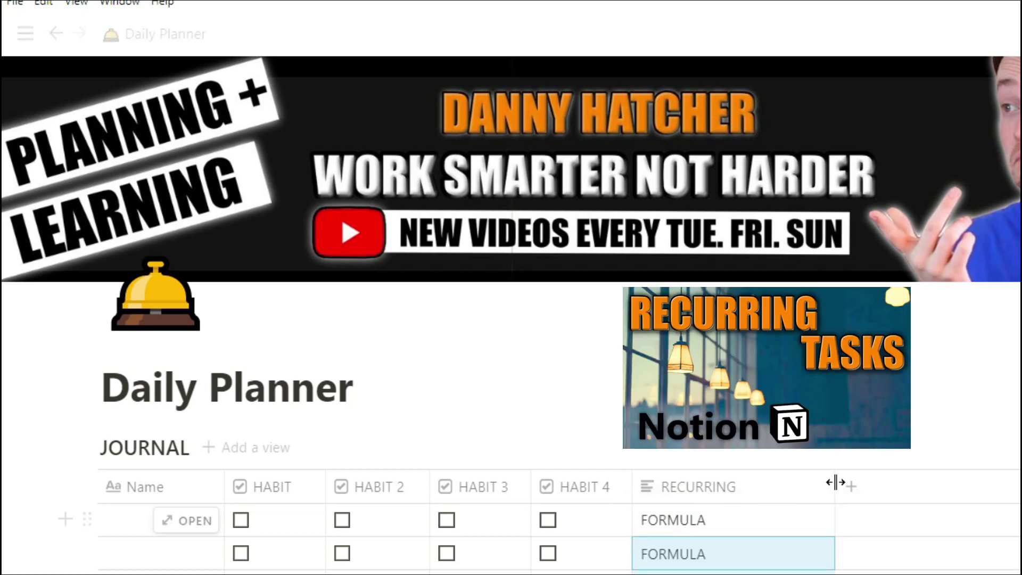
pyautogui.moveTo(835, 482); pyautogui.dragTo(774, 486)
# - Add another property column and set its type to Formula
pyautogui.click(775, 486)
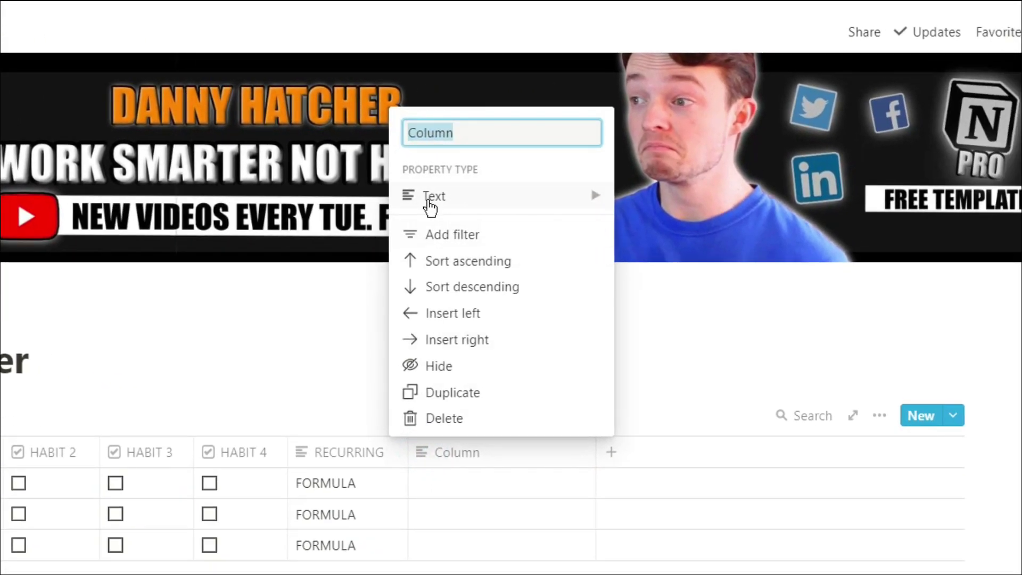
pyautogui.click(430, 205)
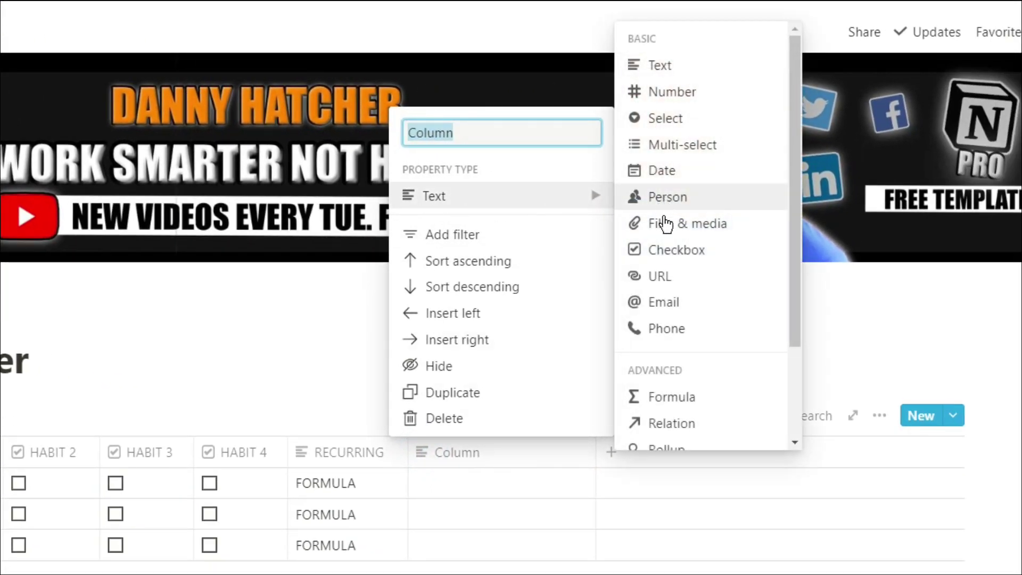
pyautogui.click(674, 395)
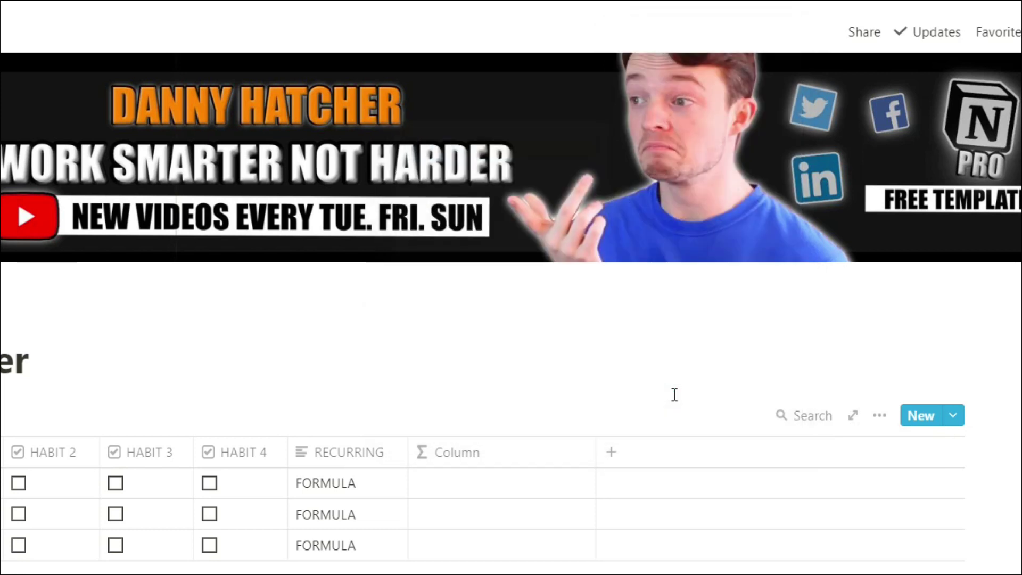
# - Set the formula to and(prop("HABIT"), prop("HABIT 2")) and tick HABIT in row one
pyautogui.click(470, 481)
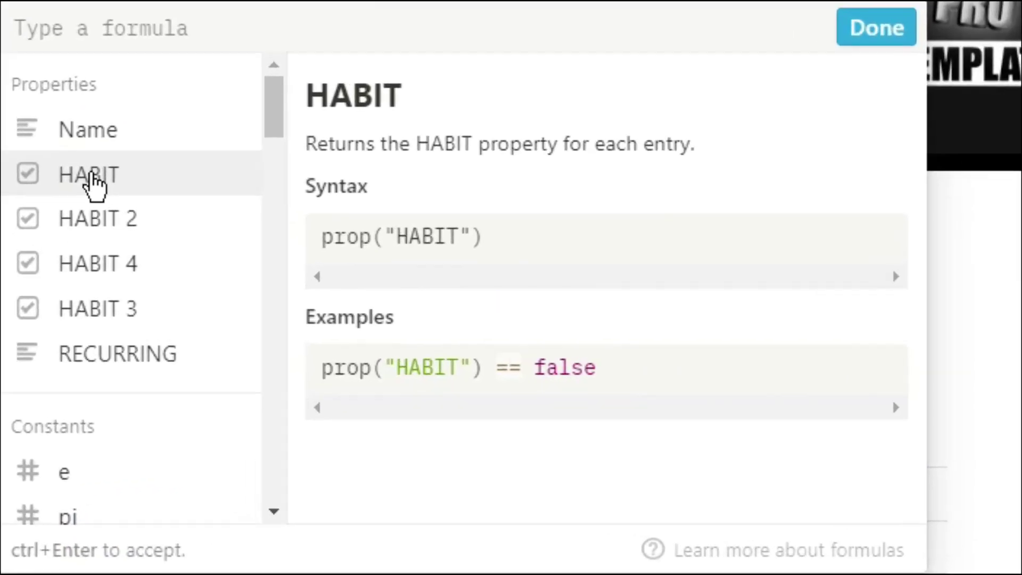
pyautogui.click(131, 174)
pyautogui.write(',')
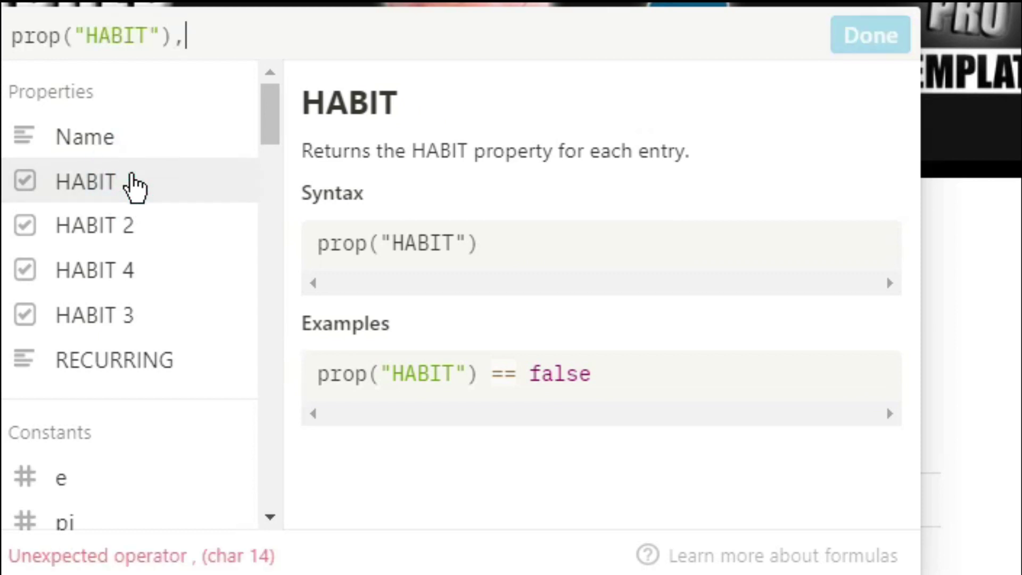
pyautogui.click(133, 226)
pyautogui.click(18, 37)
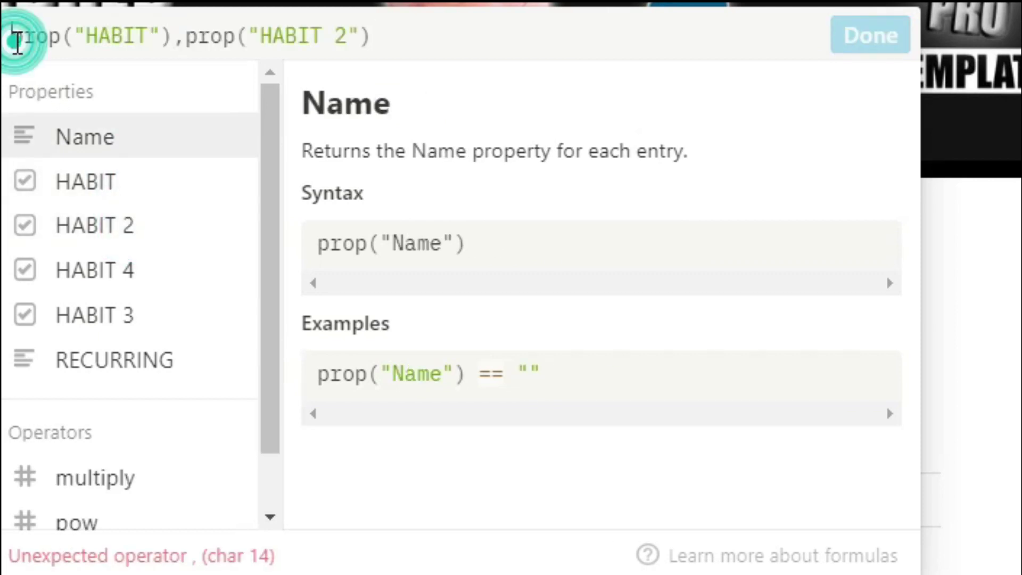
pyautogui.write('and(')
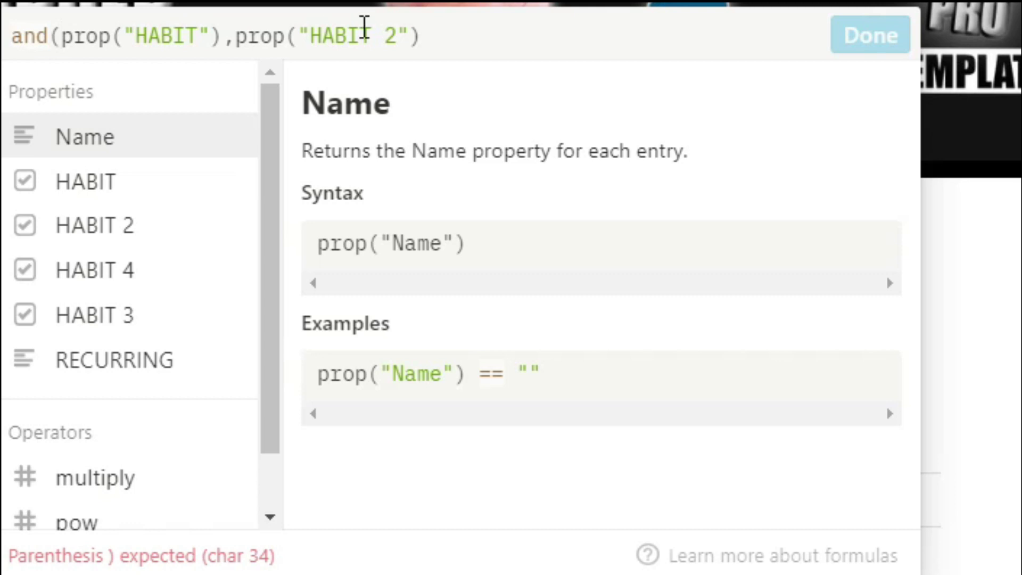
pyautogui.click(458, 34)
pyautogui.write(')')
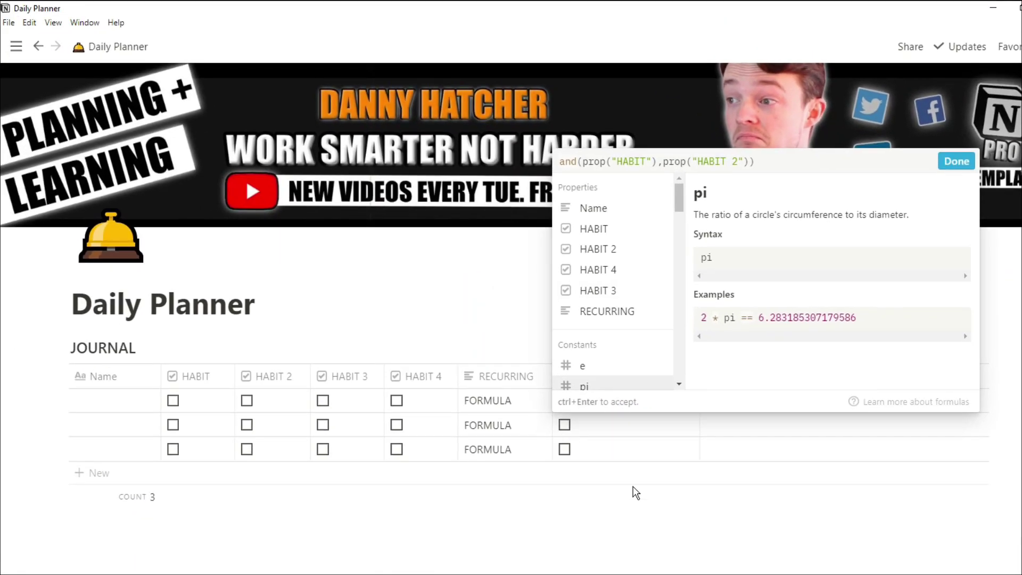
pyautogui.hotkey('ctrl', 'Return')
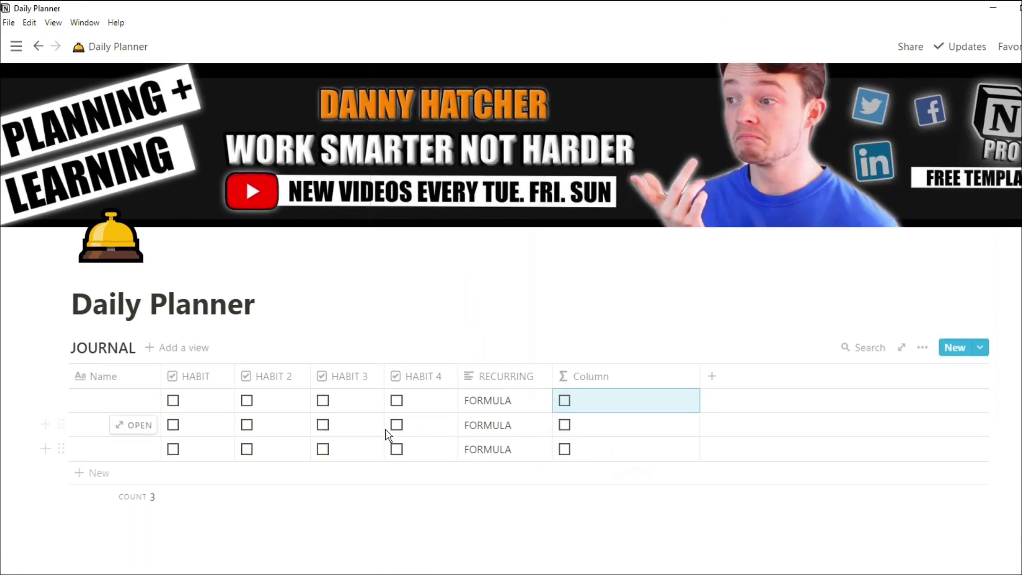
pyautogui.click(174, 400)
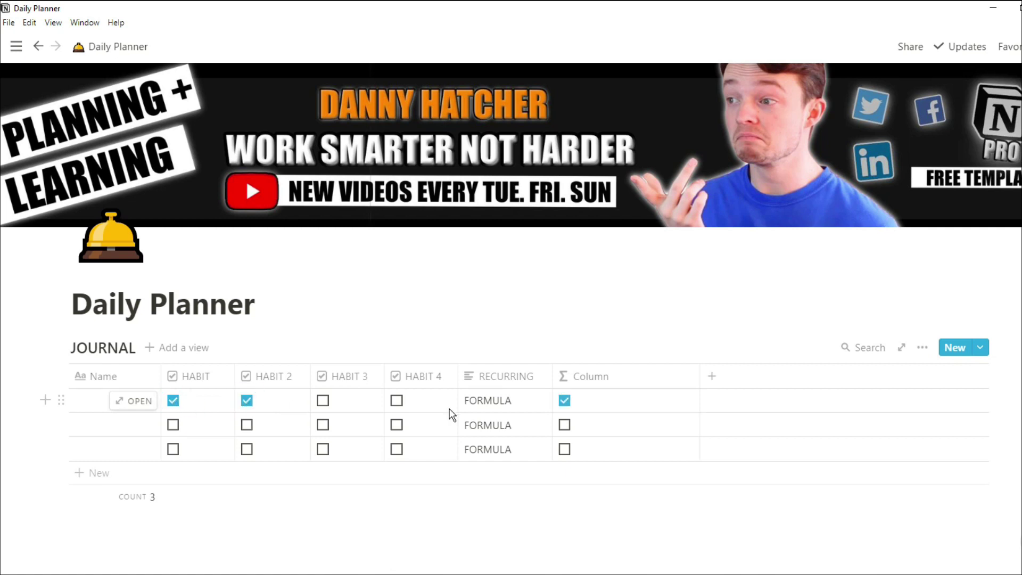
# - Extend the formula with nested and() calls for HABIT 3 and HABIT 4, then save
pyautogui.click(586, 409)
pyautogui.press('BackSpace')
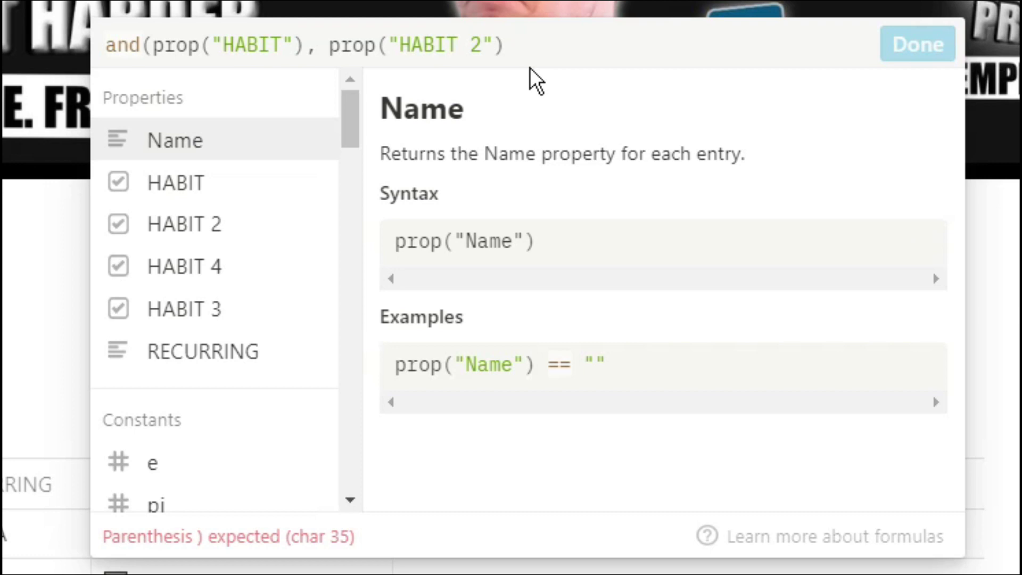
pyautogui.write('and(')
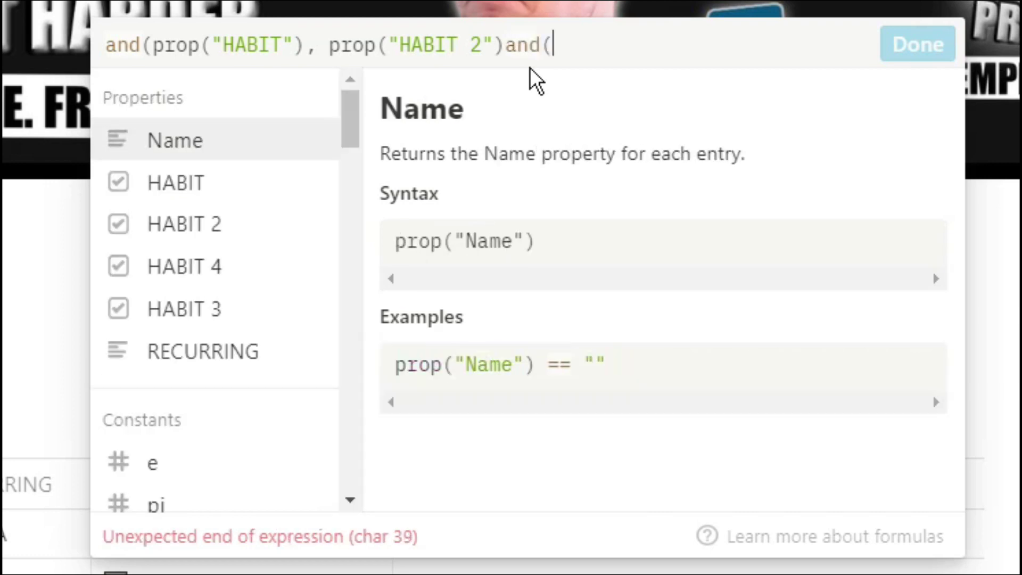
pyautogui.click(197, 308)
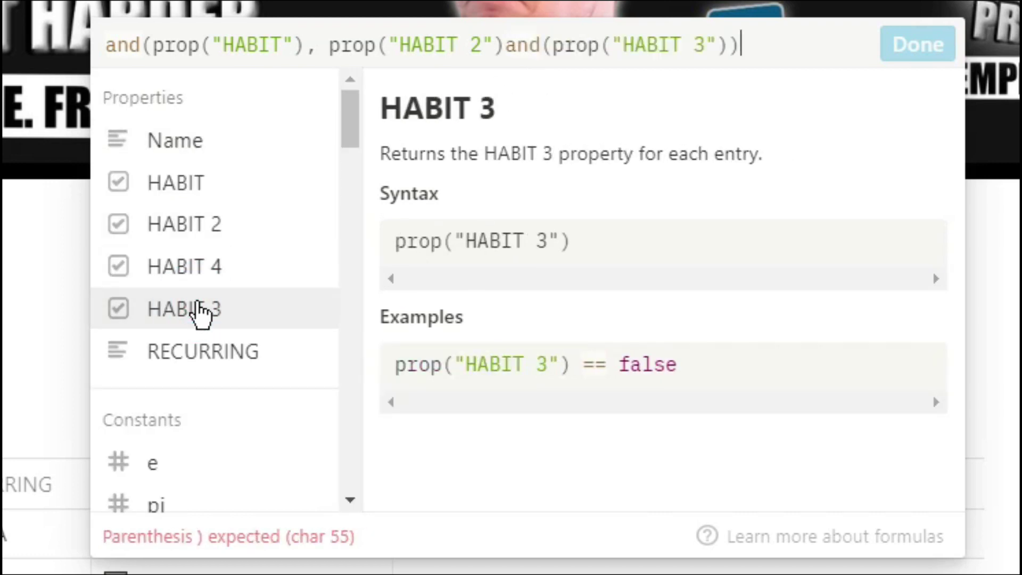
pyautogui.write(')')
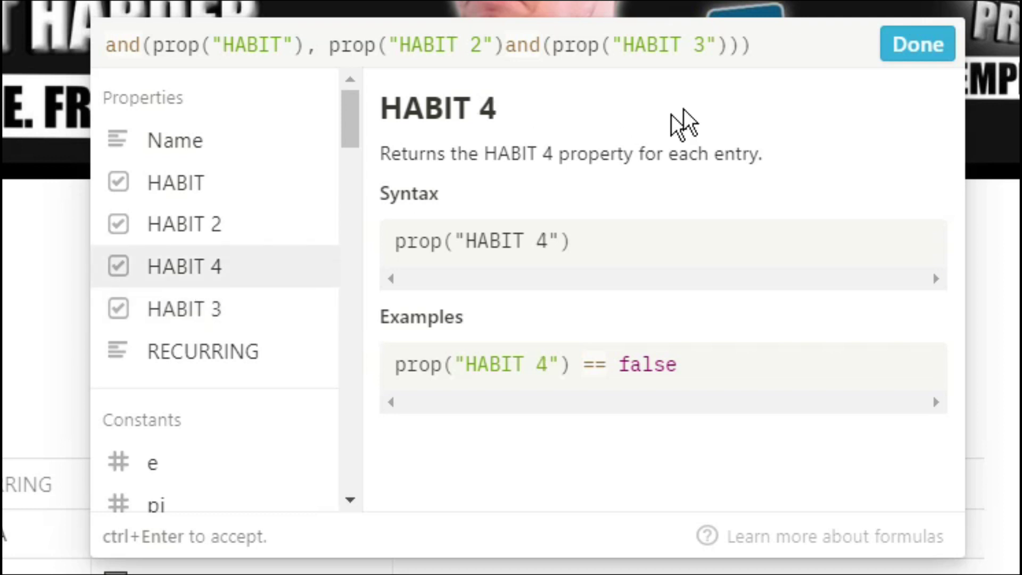
pyautogui.press('BackSpace')
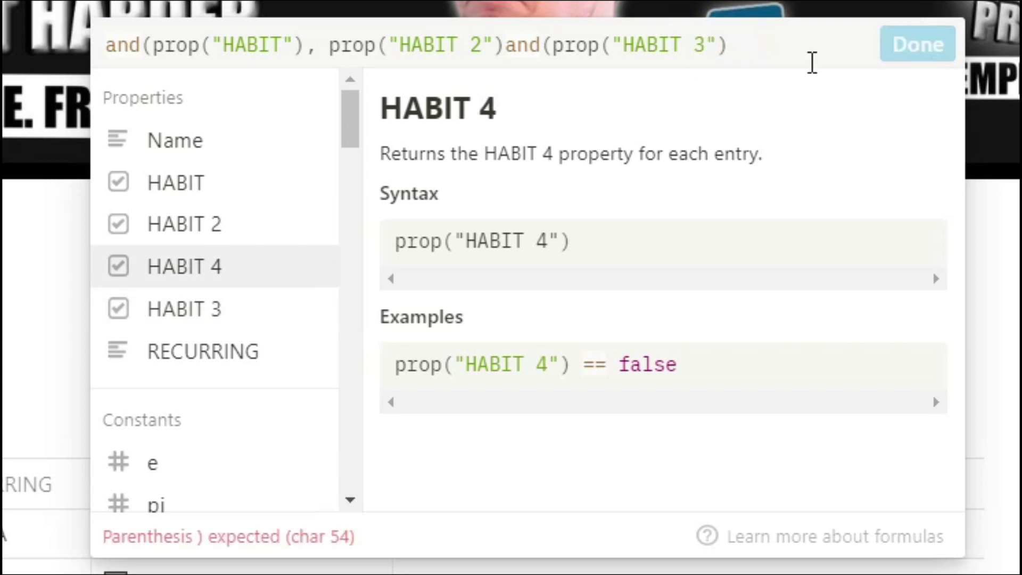
pyautogui.write('and(')
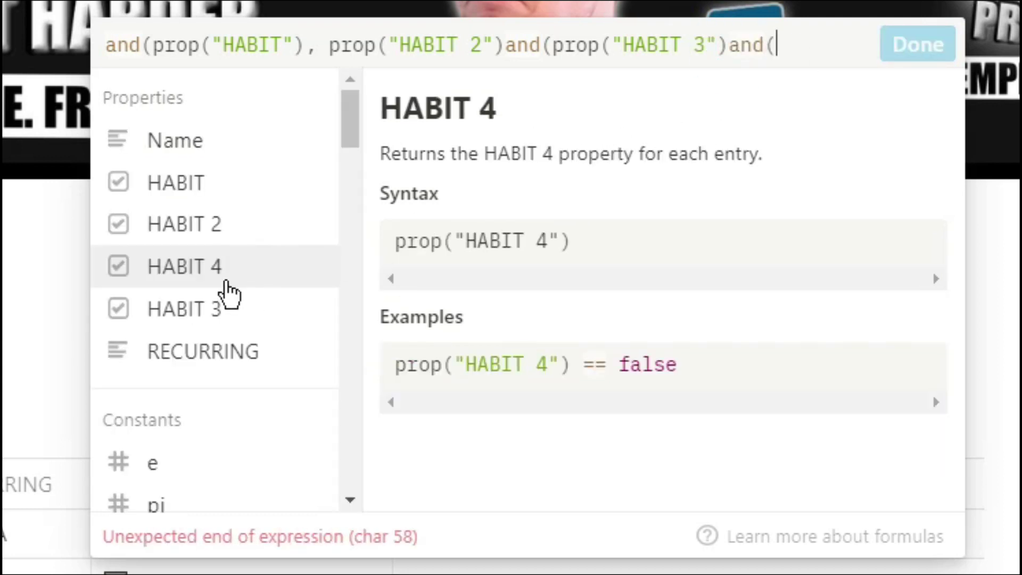
pyautogui.click(225, 280)
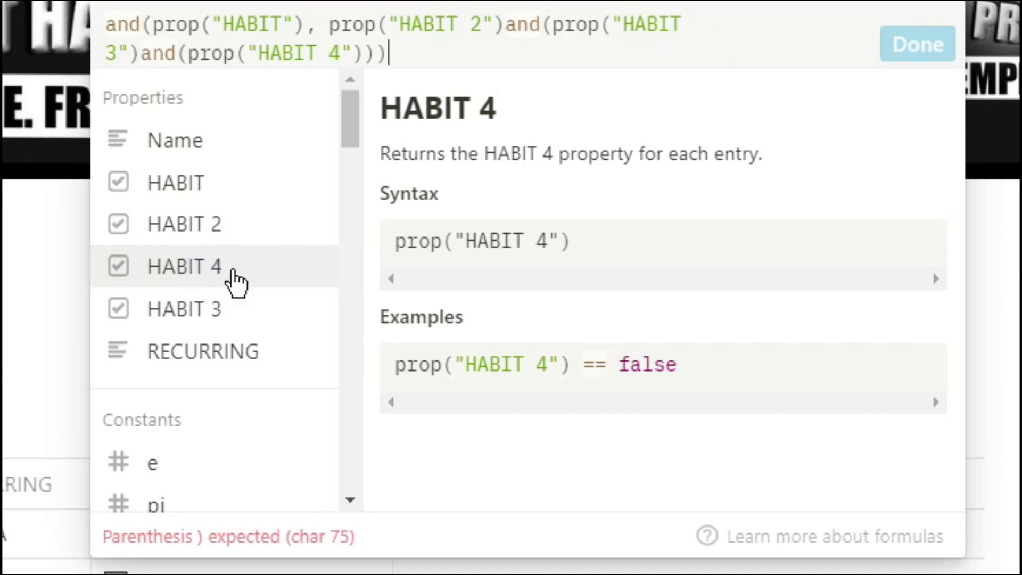
pyautogui.write(')')
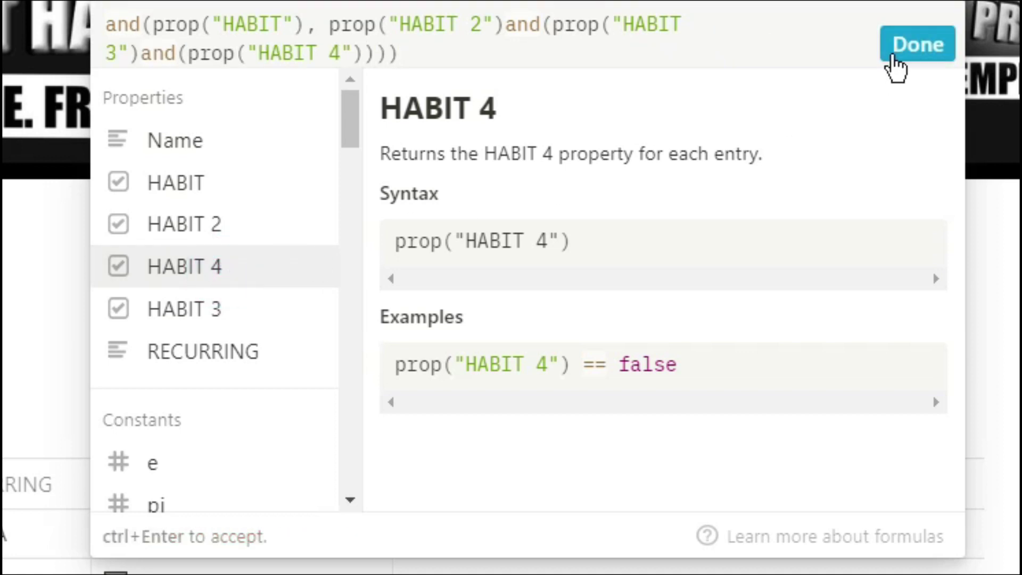
pyautogui.click(895, 58)
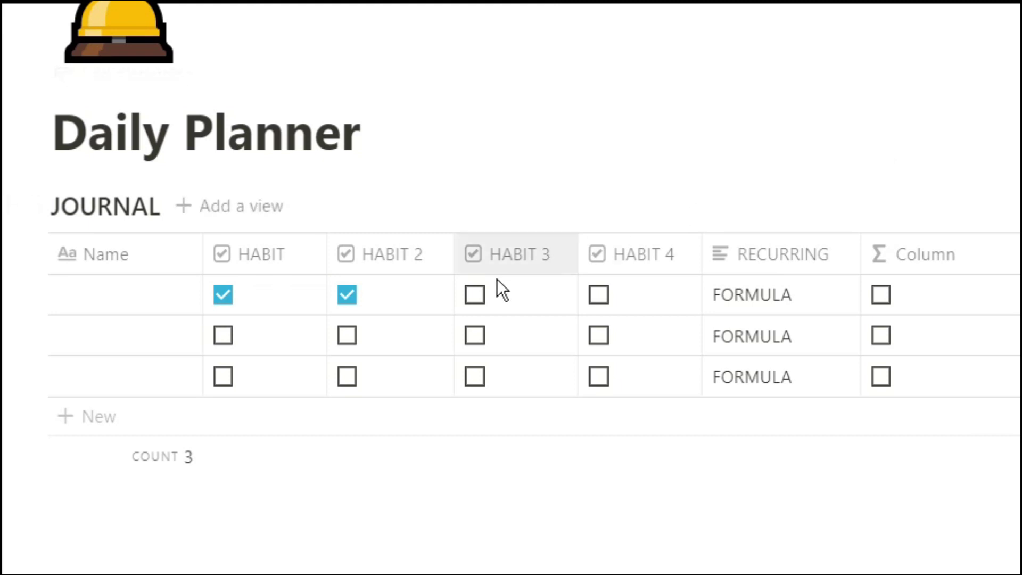
# - Check HABIT 3 and HABIT 4 in row one and rename the formula column Complete
pyautogui.click(475, 295)
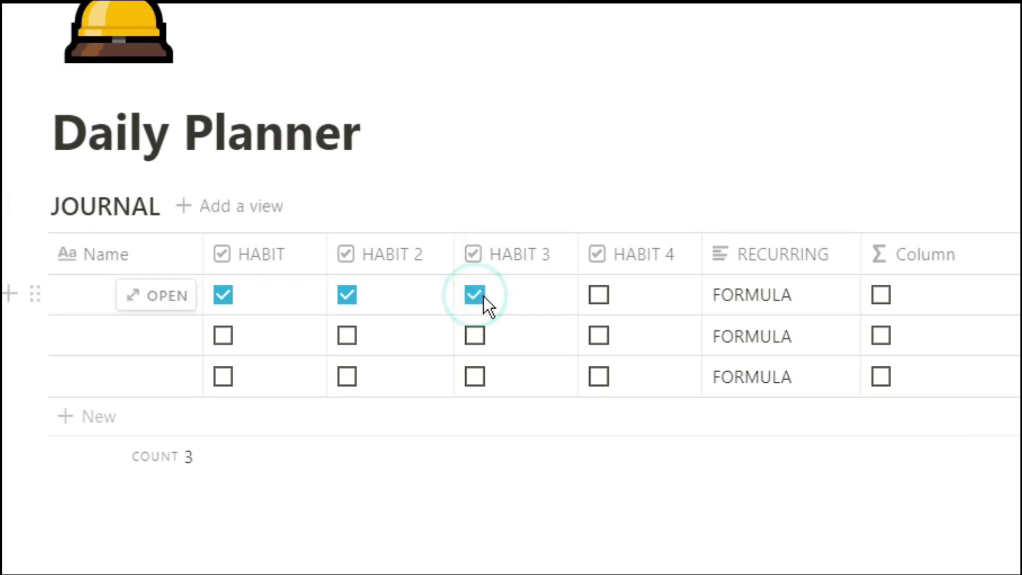
pyautogui.click(599, 294)
pyautogui.click(909, 255)
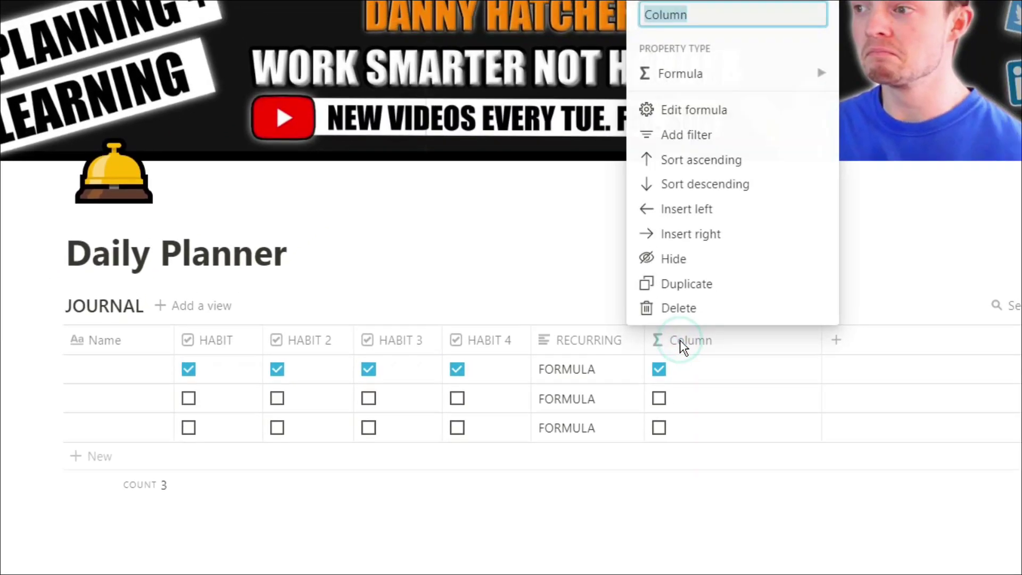
pyautogui.write('Complet')
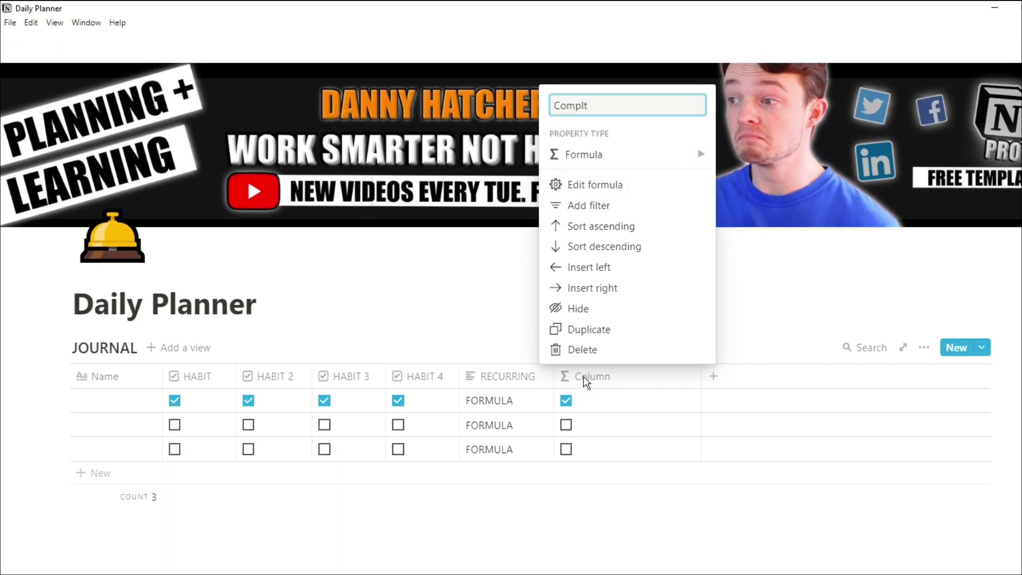
pyautogui.press('BackSpace')
pyautogui.write('ete')
pyautogui.press('Return')
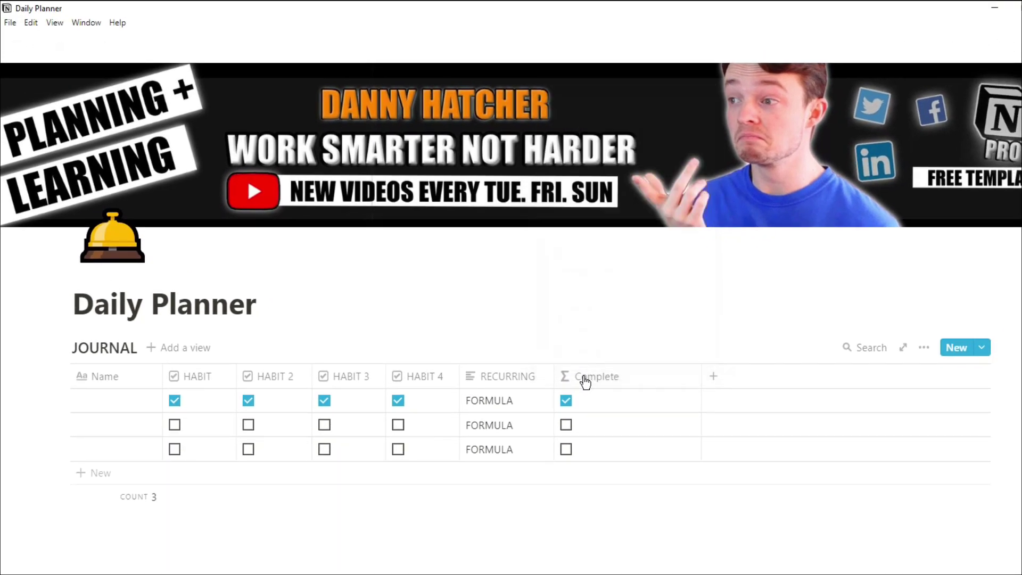
pyautogui.moveTo(702, 377); pyautogui.dragTo(642, 377)
# - Add a new Date-type property to the table
pyautogui.click(649, 376)
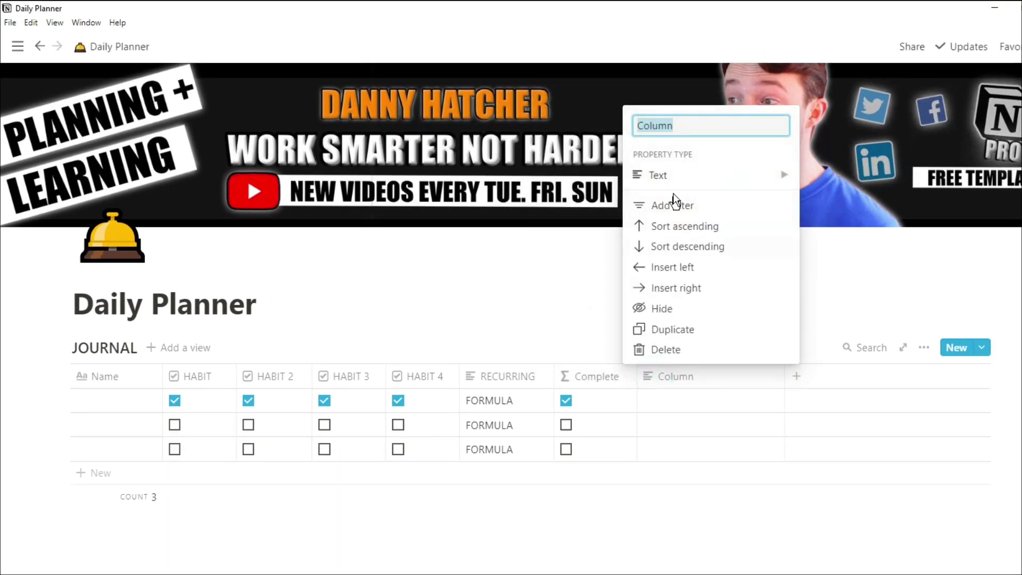
pyautogui.moveTo(665, 174)
pyautogui.click(840, 157)
# - Move the date column after Name, name it Date, and narrow it
pyautogui.moveTo(700, 375); pyautogui.dragTo(230, 376)
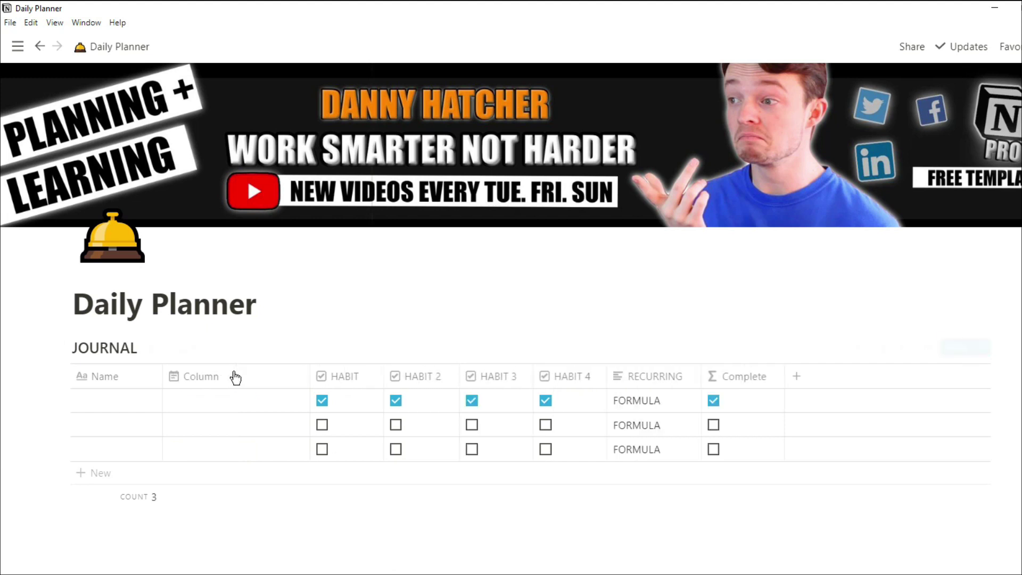
pyautogui.click(218, 383)
pyautogui.write('Date')
pyautogui.press('Return')
pyautogui.moveTo(310, 376); pyautogui.dragTo(236, 376)
# - Add a Gallery view to JOURNAL and delete the Default table view
pyautogui.click(204, 349)
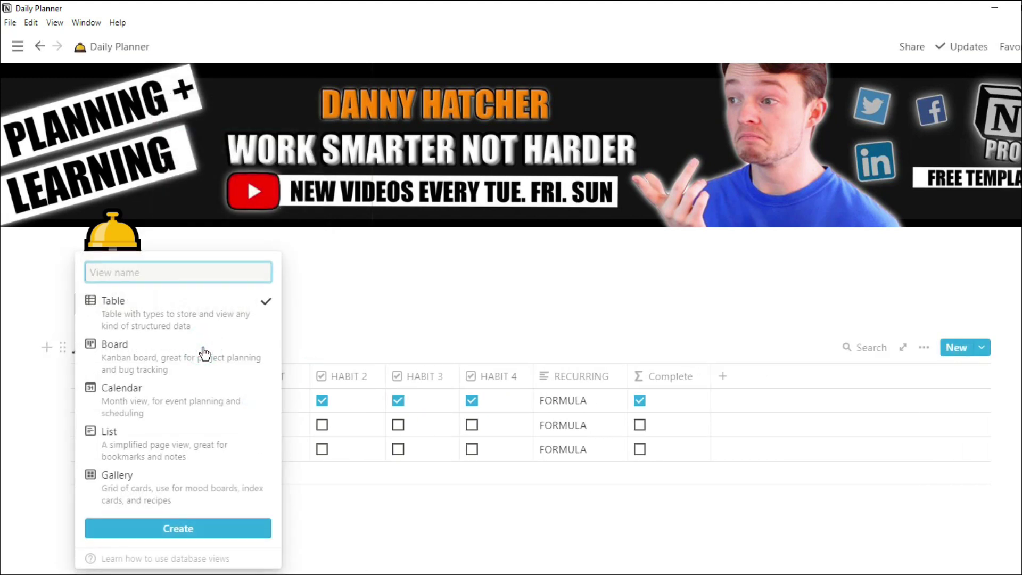
pyautogui.click(186, 489)
pyautogui.click(188, 527)
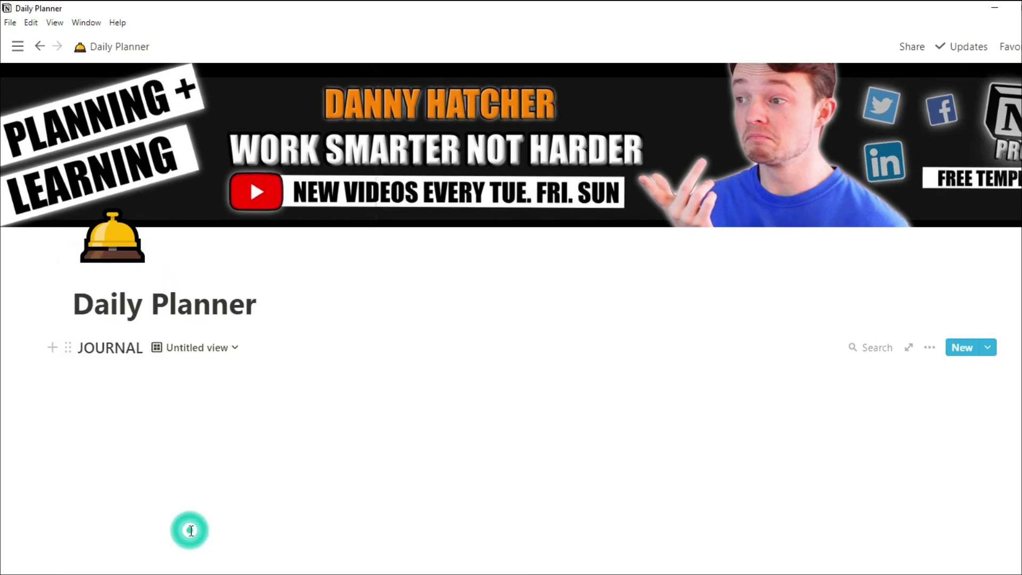
pyautogui.click(233, 350)
pyautogui.click(256, 377)
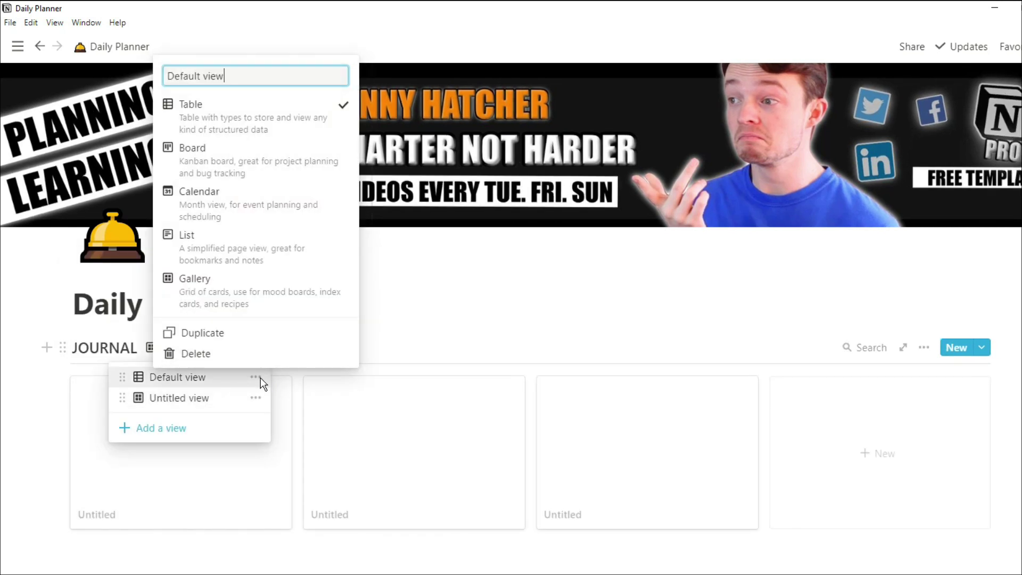
pyautogui.click(244, 357)
pyautogui.click(459, 330)
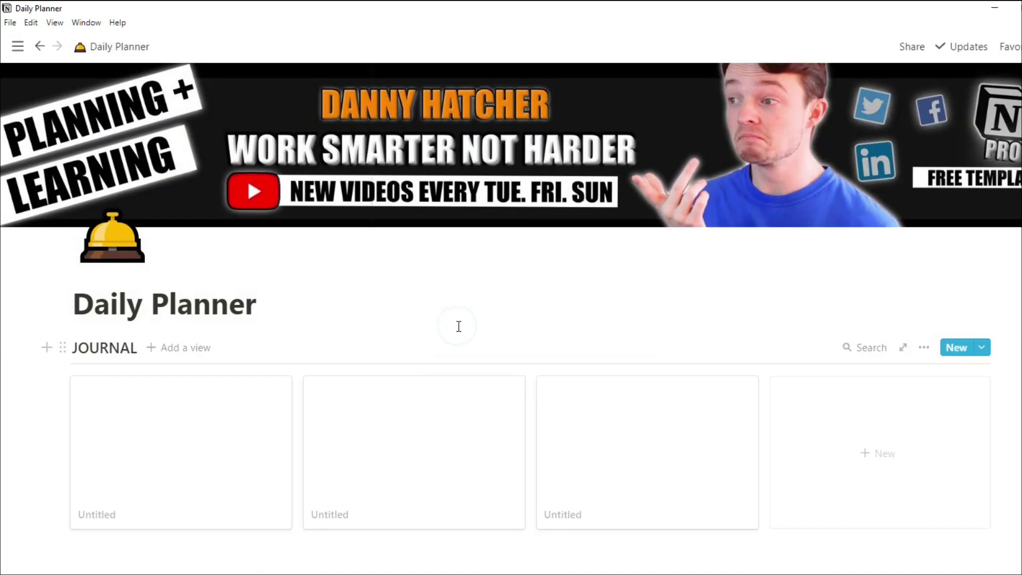
# - Set the gallery's card preview to None and card size to Small
pyautogui.click(924, 349)
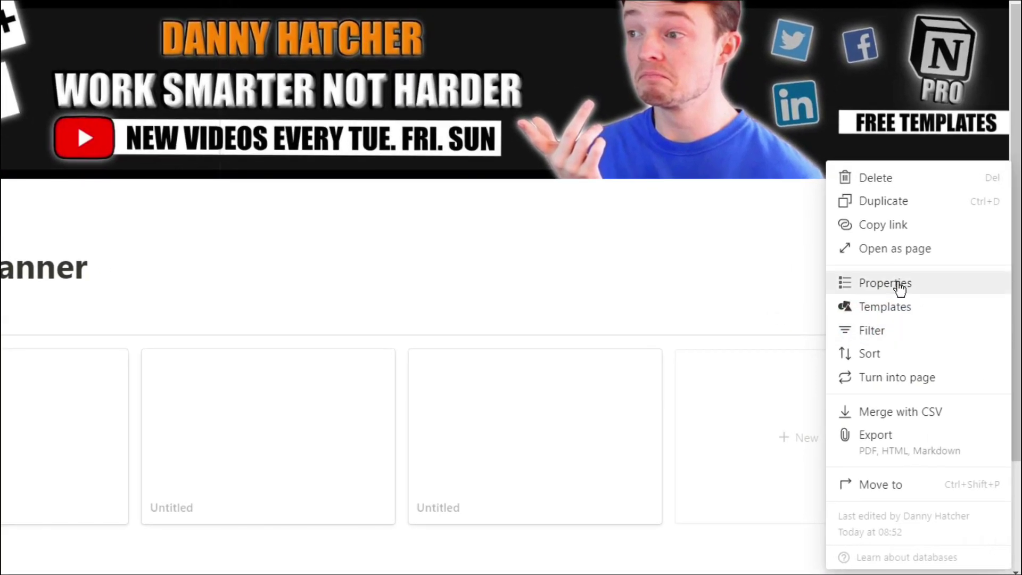
pyautogui.click(900, 287)
pyautogui.click(845, 272)
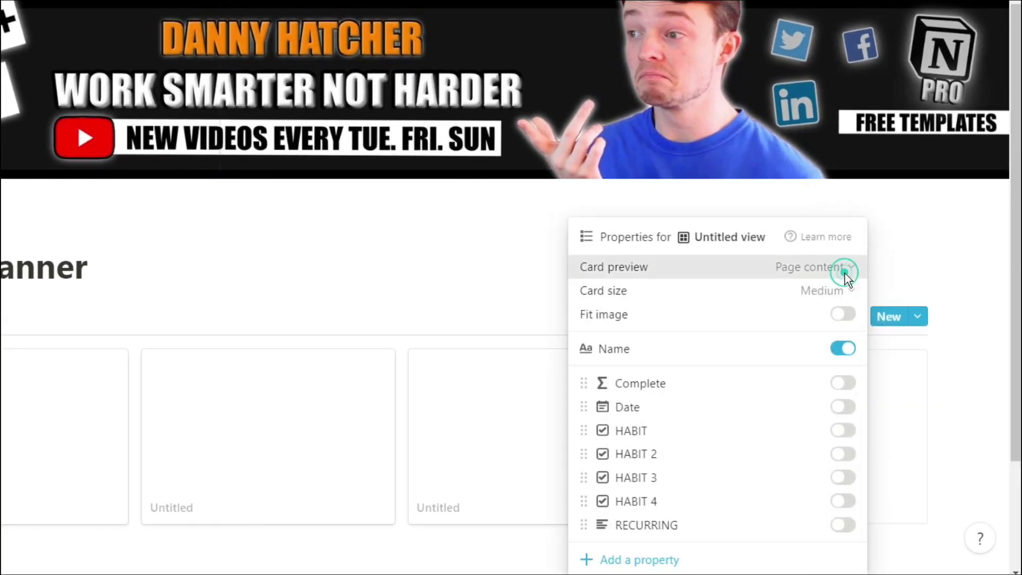
pyautogui.click(834, 292)
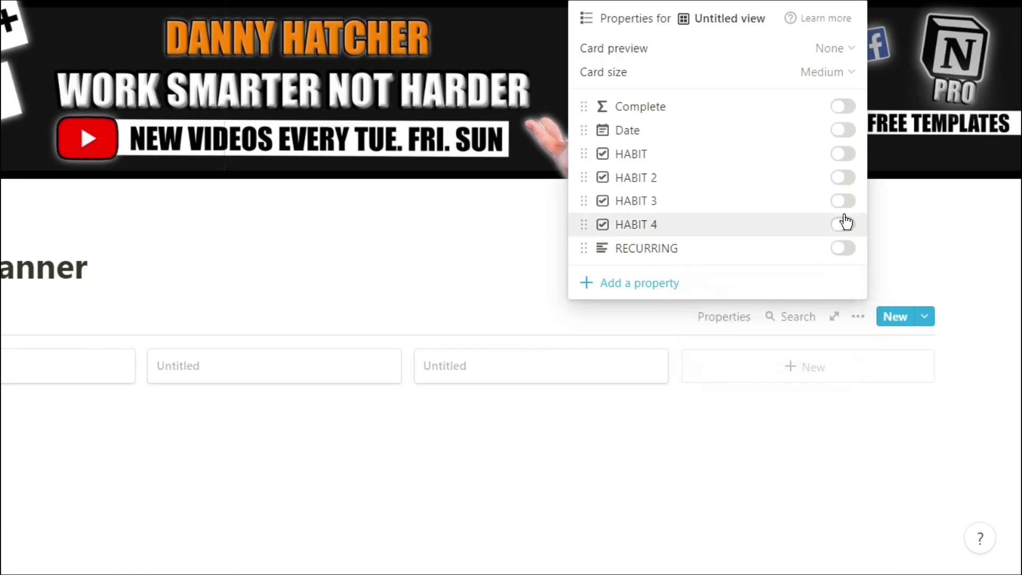
pyautogui.click(841, 71)
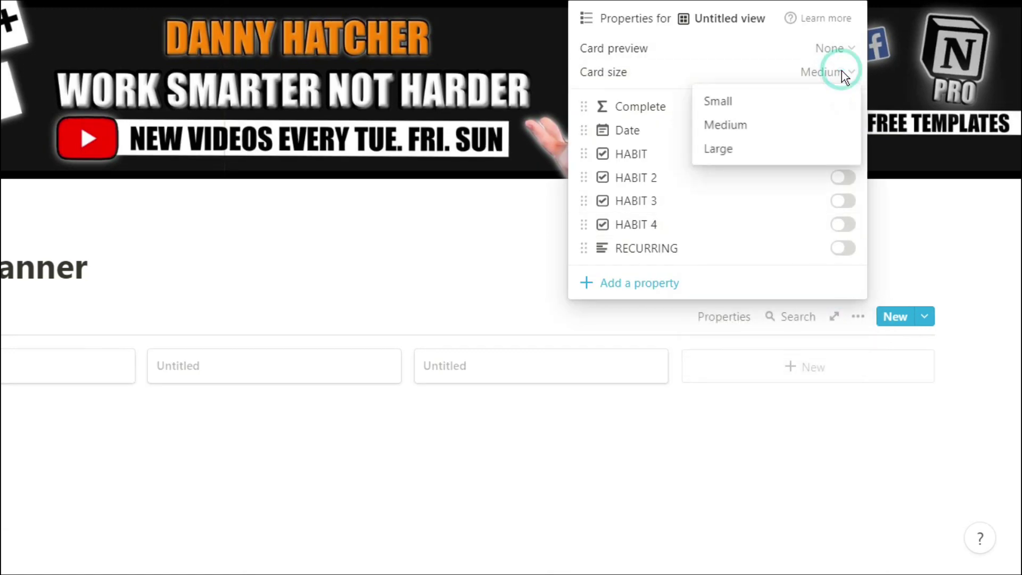
pyautogui.click(833, 103)
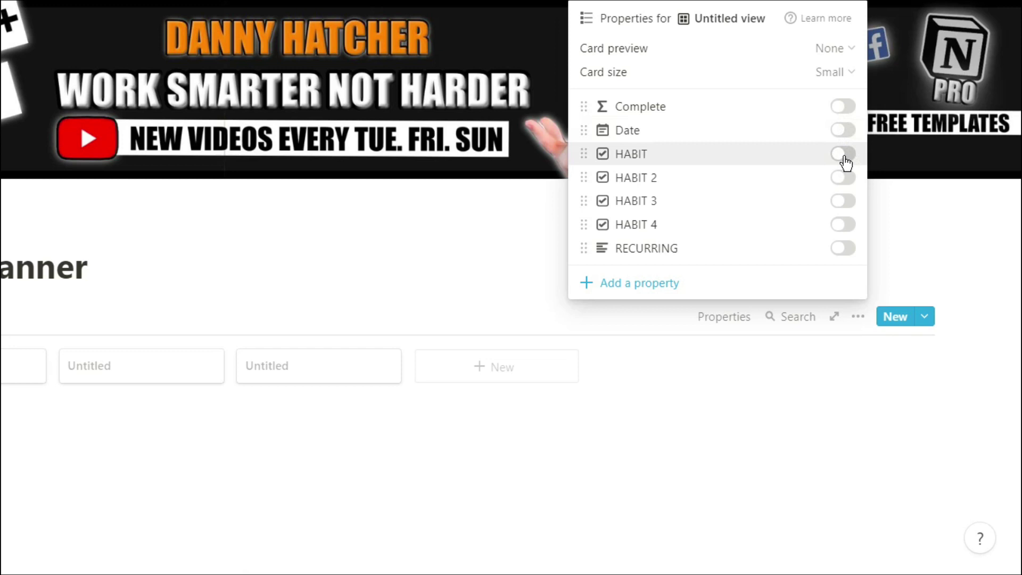
# - Show HABIT through HABIT 4, Complete and RECURRING on cards, with Complete last
pyautogui.click(847, 178)
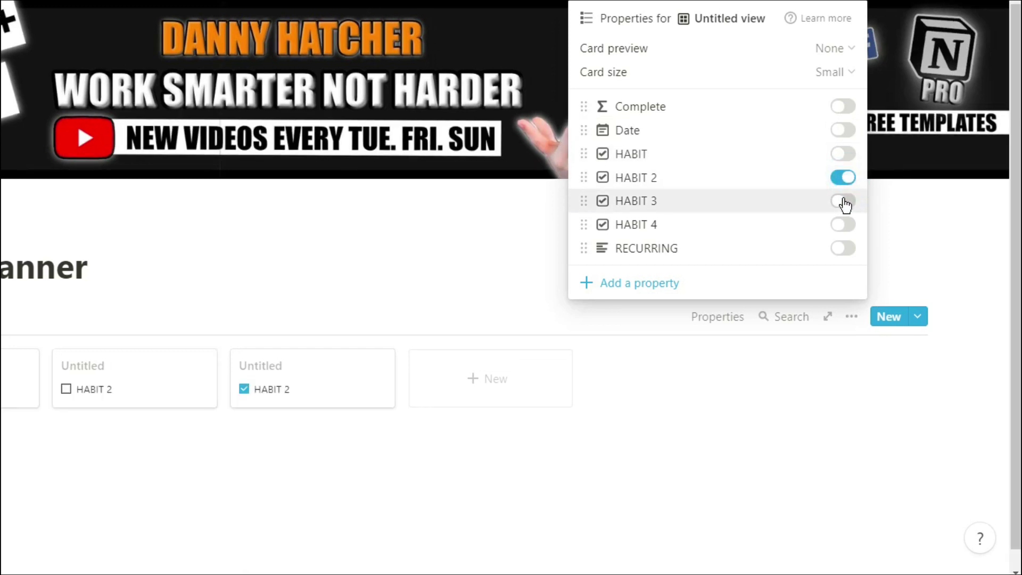
pyautogui.click(844, 201)
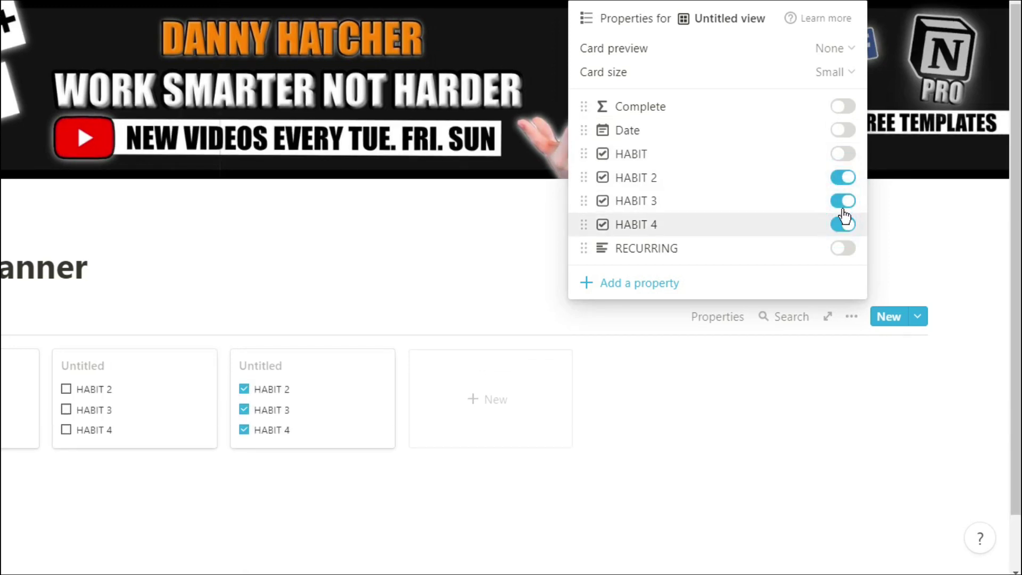
pyautogui.click(843, 154)
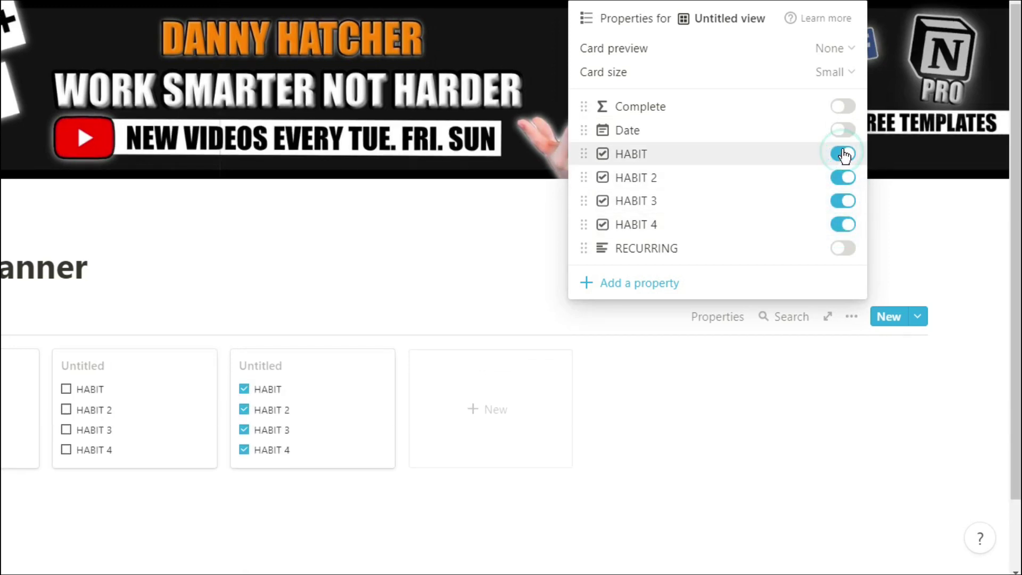
pyautogui.click(840, 108)
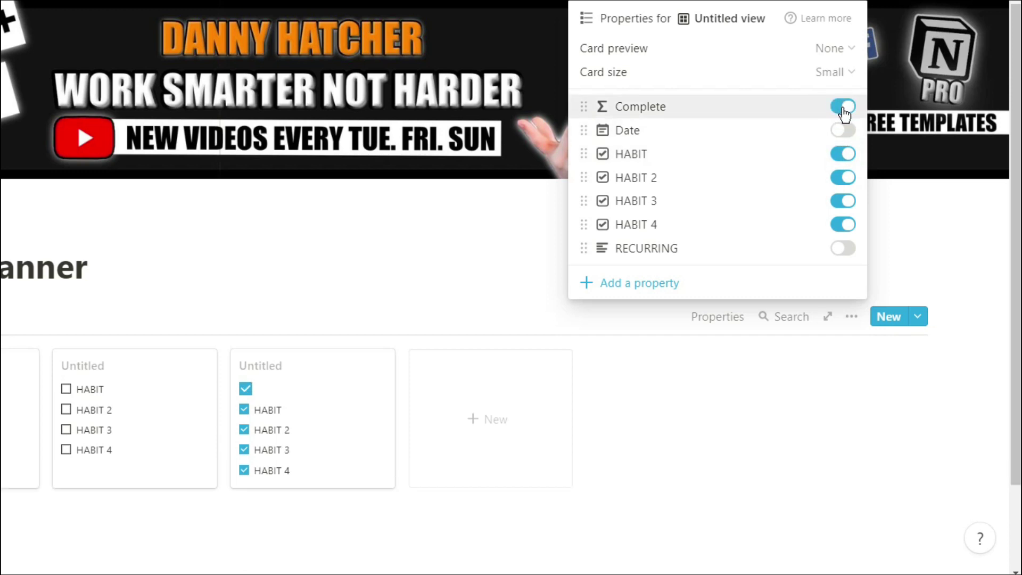
pyautogui.click(844, 250)
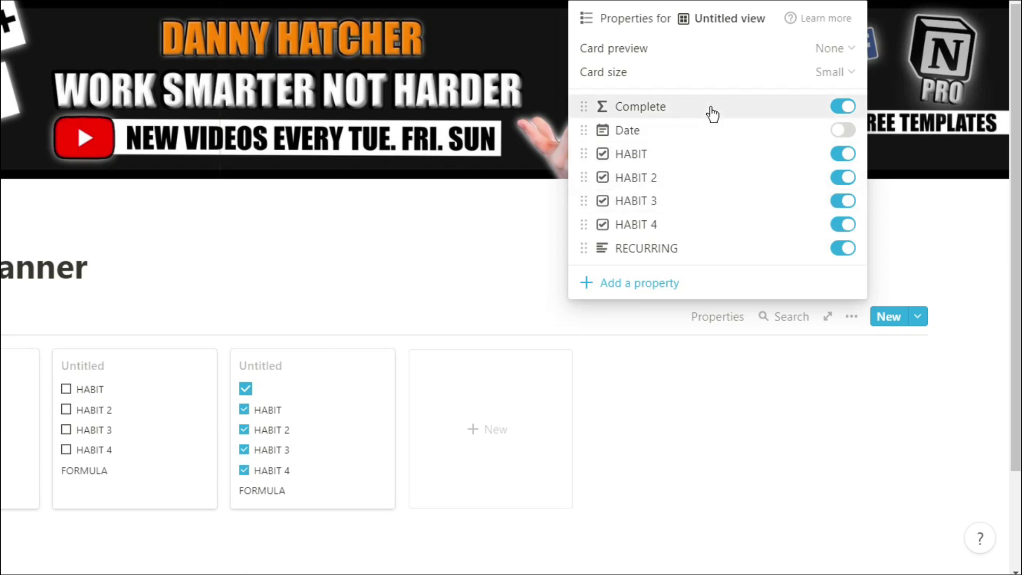
pyautogui.moveTo(711, 108); pyautogui.dragTo(716, 261)
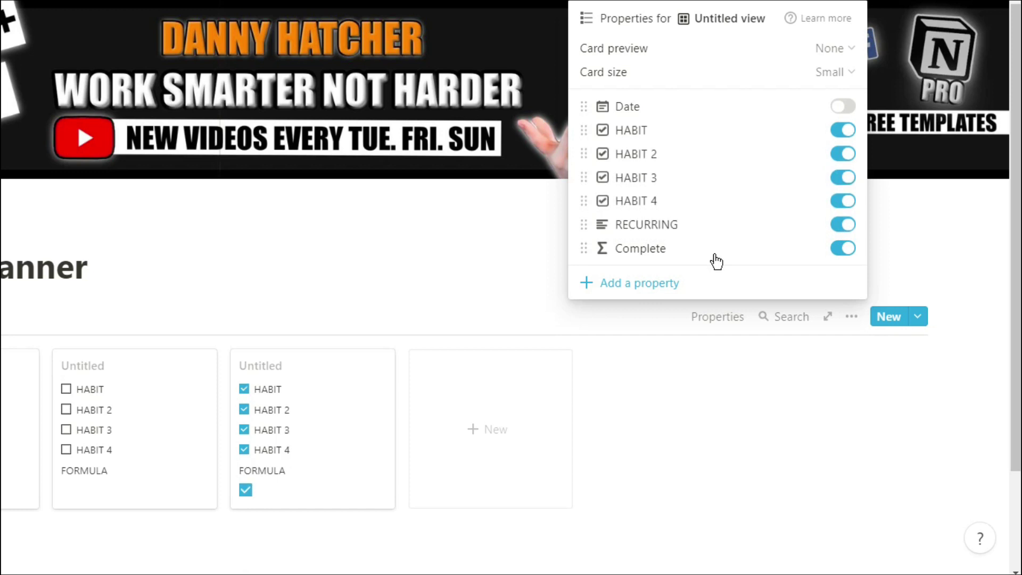
# - Filter the JOURNAL gallery to Date is Today, then add a new entry
pyautogui.click(482, 264)
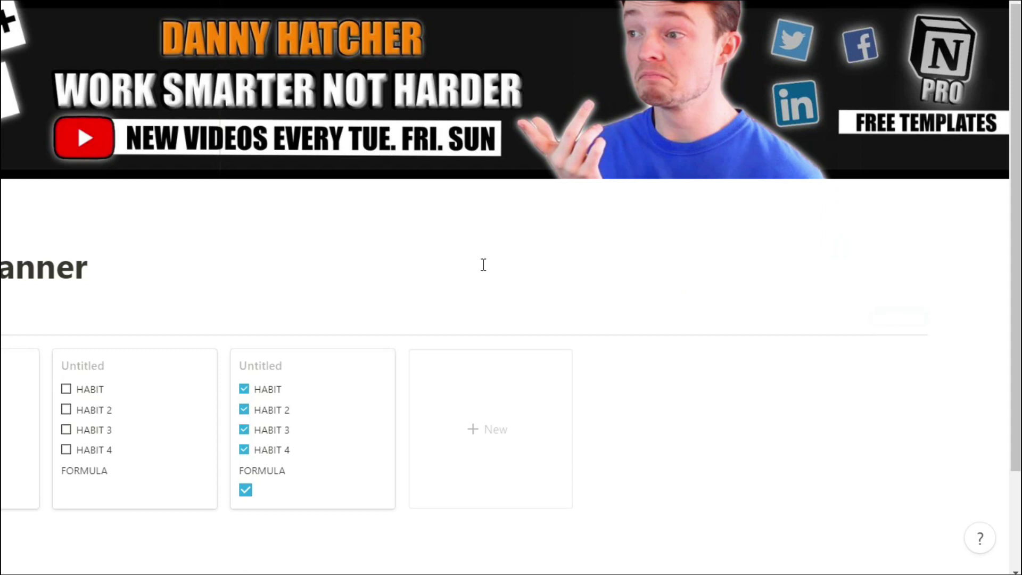
pyautogui.click(852, 318)
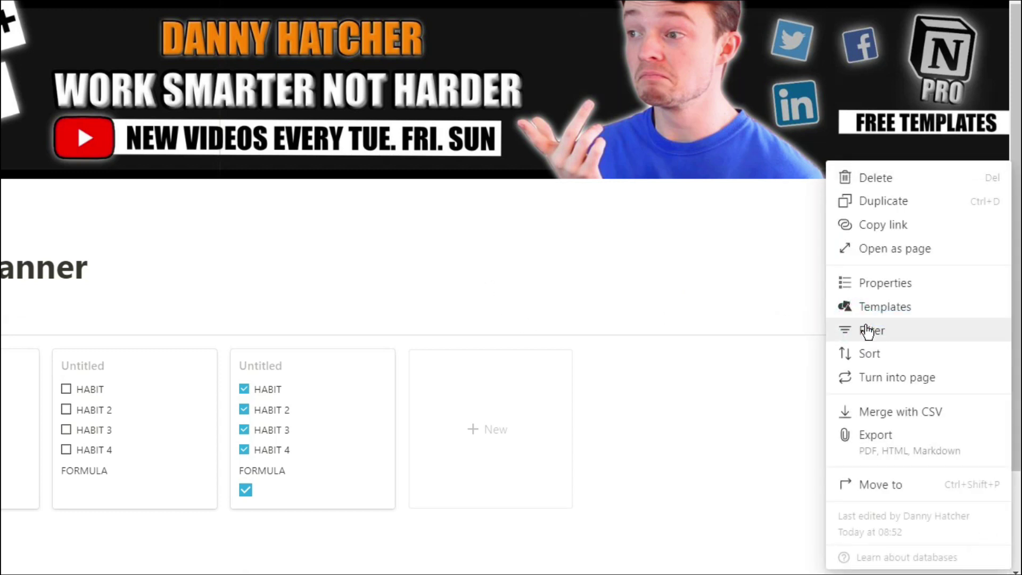
pyautogui.click(870, 330)
pyautogui.click(562, 386)
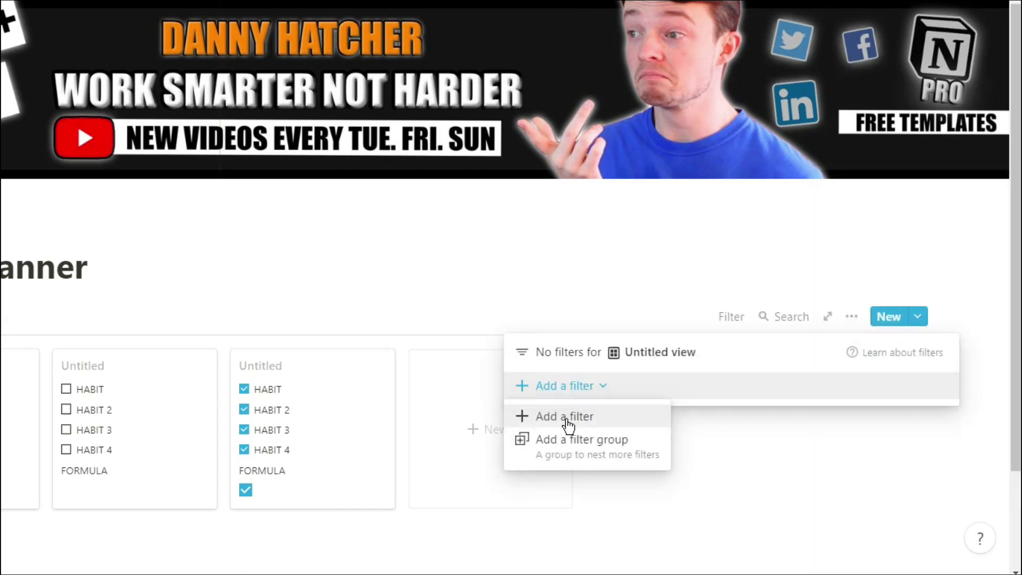
pyautogui.click(566, 419)
pyautogui.click(635, 391)
pyautogui.click(580, 241)
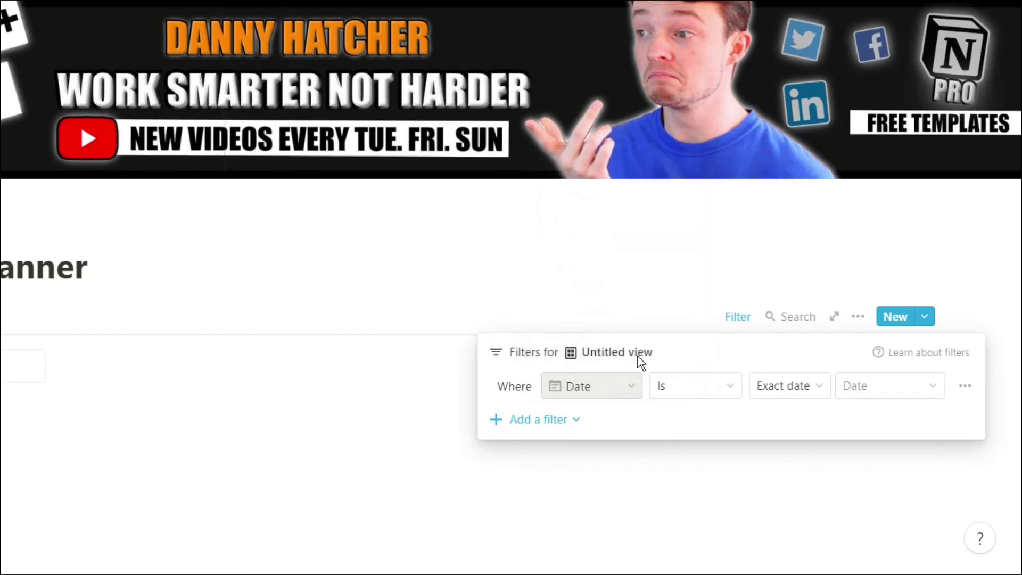
pyautogui.click(793, 384)
pyautogui.click(744, 191)
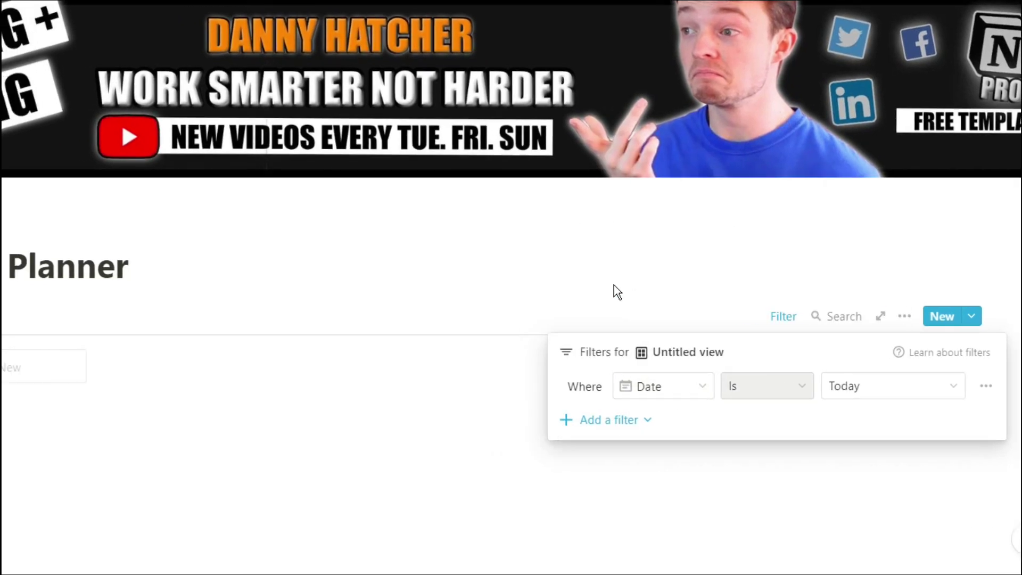
pyautogui.click(561, 282)
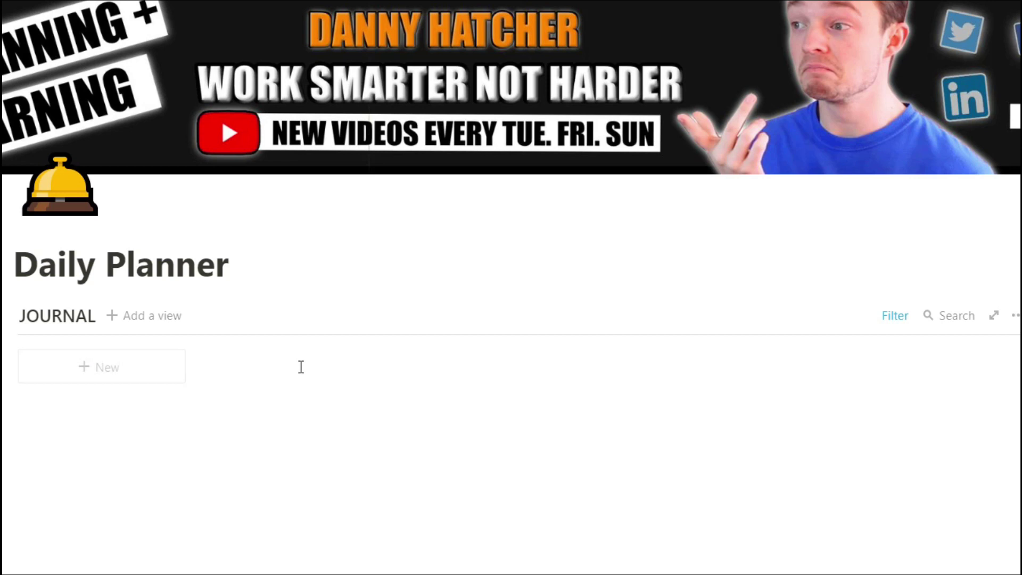
pyautogui.click(138, 383)
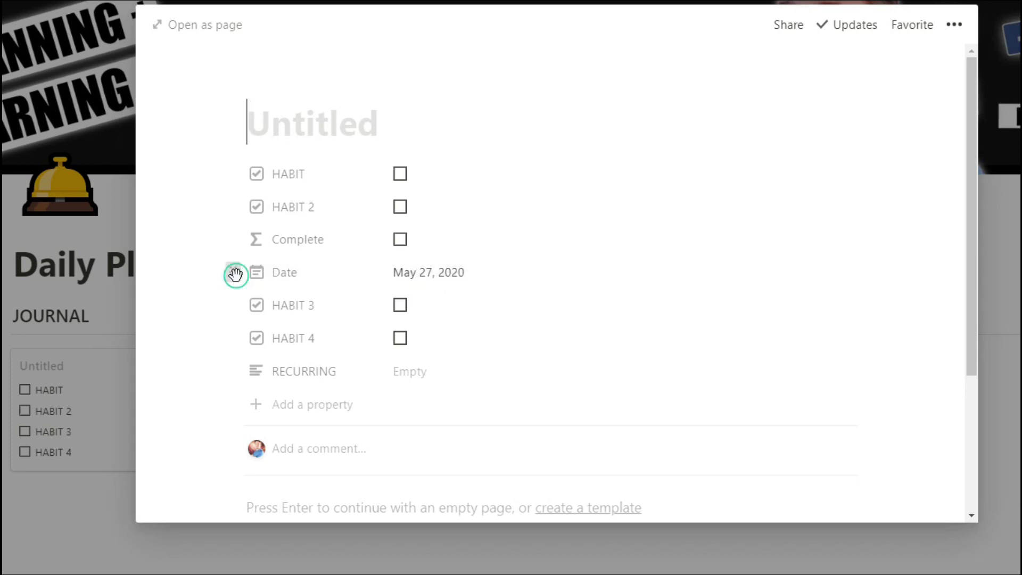
# - Put Date first and Complete last, title the entry May 27, and tick HABIT 4
pyautogui.moveTo(235, 273); pyautogui.dragTo(243, 175)
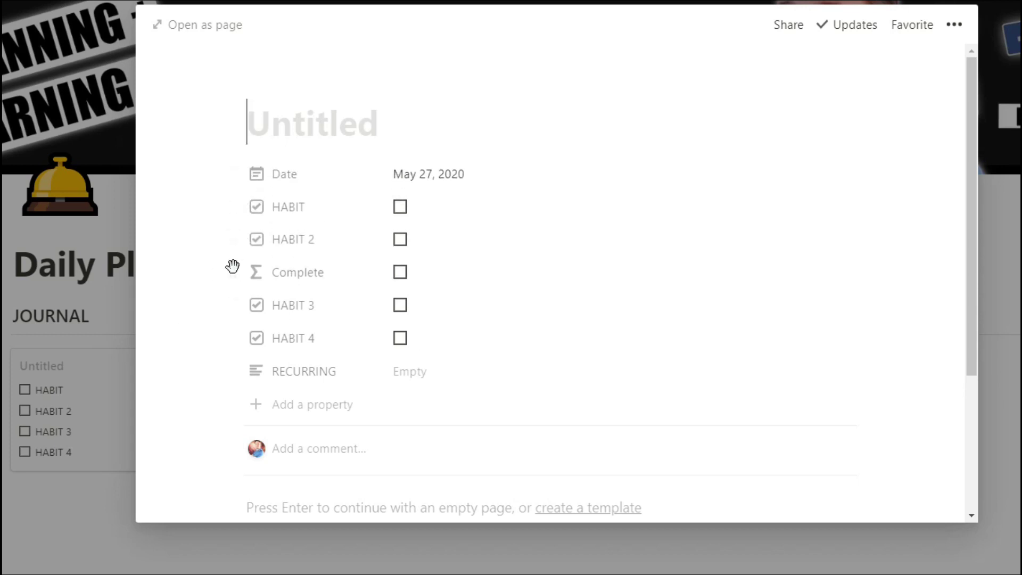
pyautogui.moveTo(232, 267); pyautogui.dragTo(231, 372)
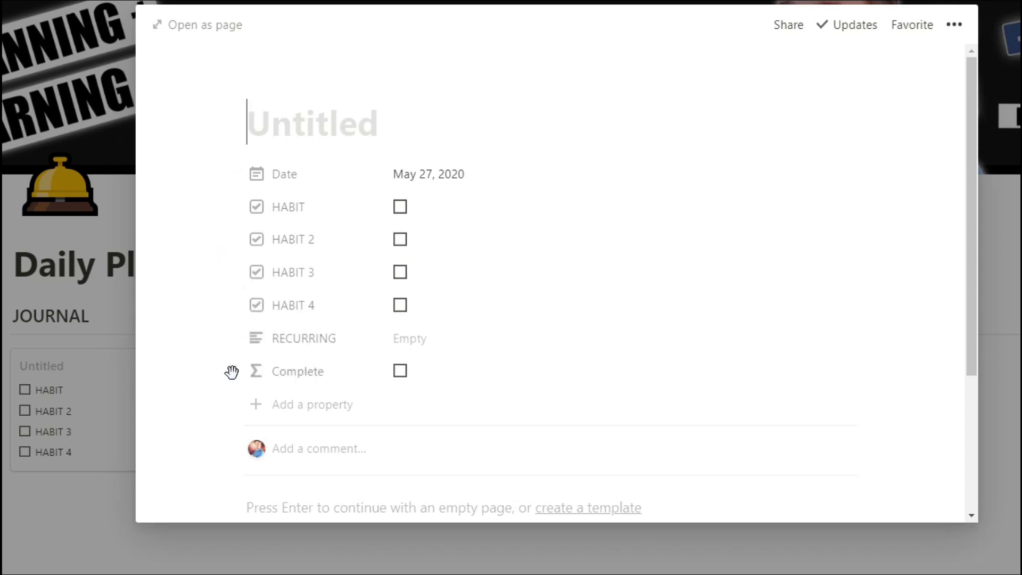
pyautogui.click(306, 130)
pyautogui.write('May 27')
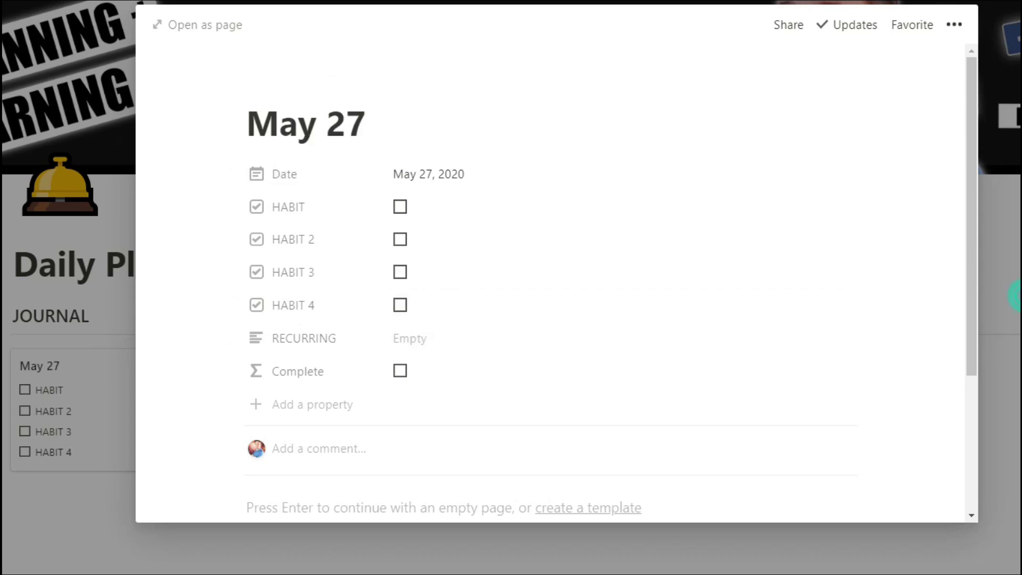
pyautogui.press('Escape')
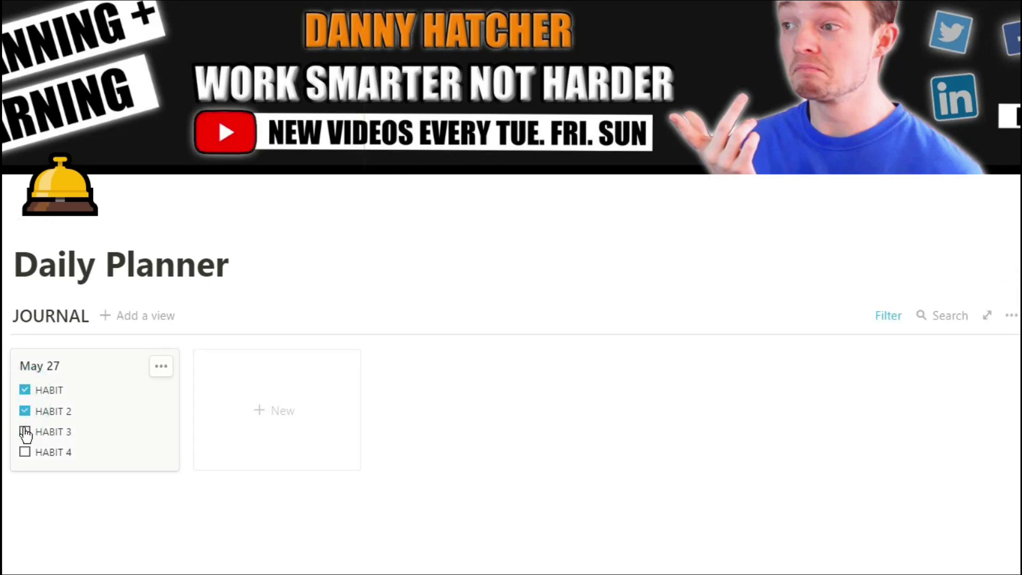
pyautogui.click(24, 453)
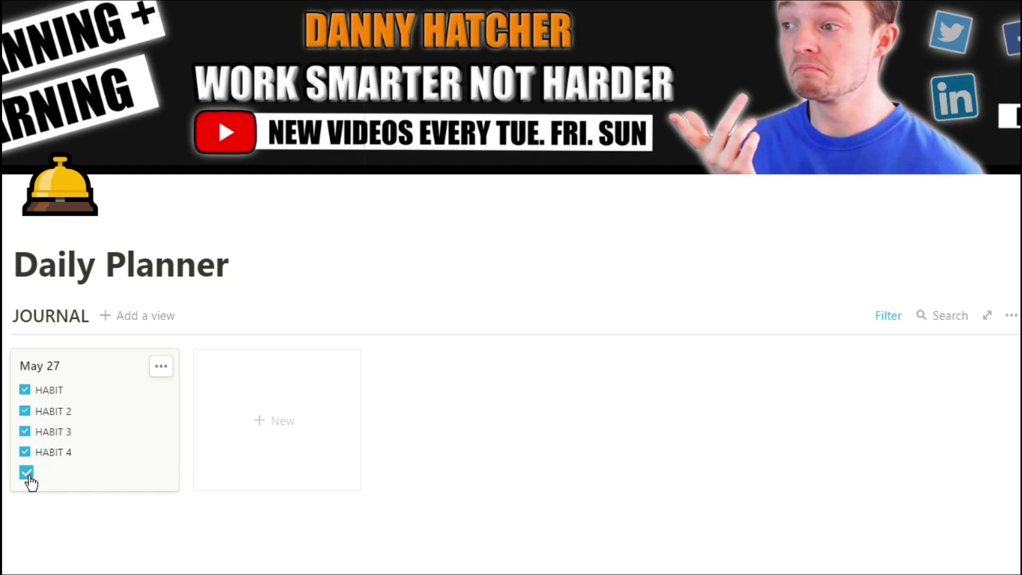
# - Create a linked database view of JOURNAL below the gallery with /linked
pyautogui.scroll(-2, 29, 481)
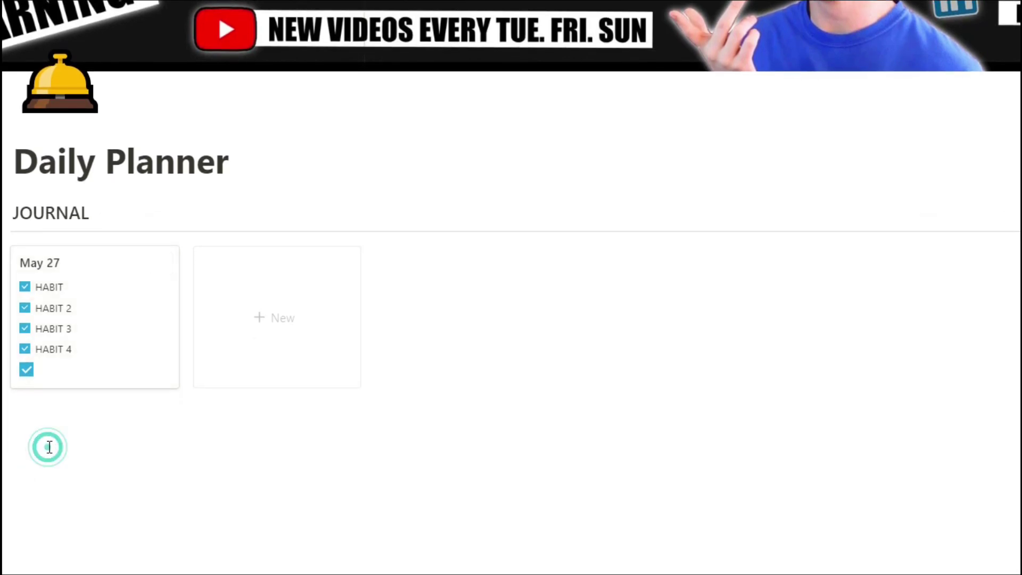
pyautogui.click(48, 446)
pyautogui.write('/linked')
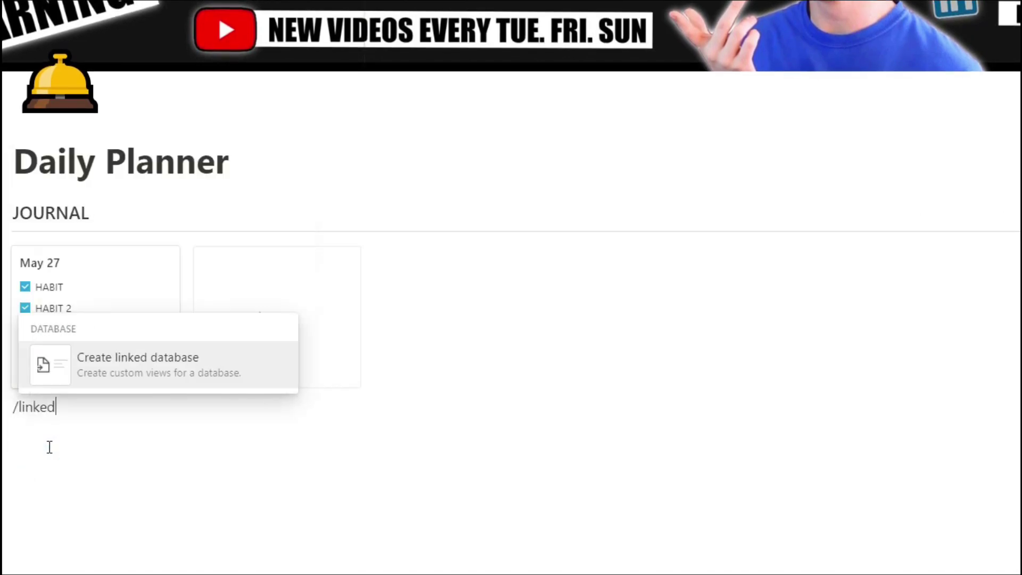
pyautogui.write('journal')
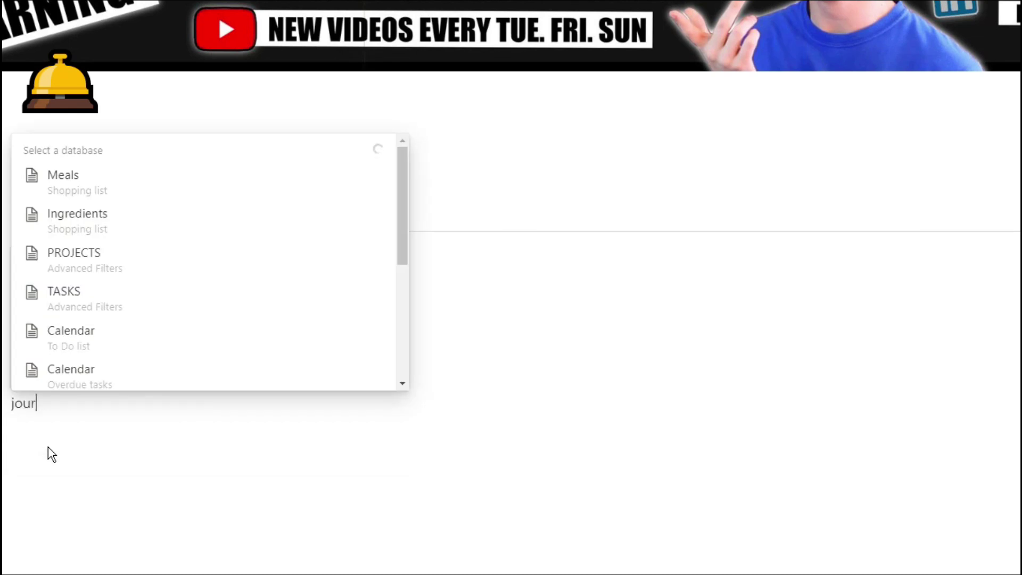
pyautogui.click(107, 329)
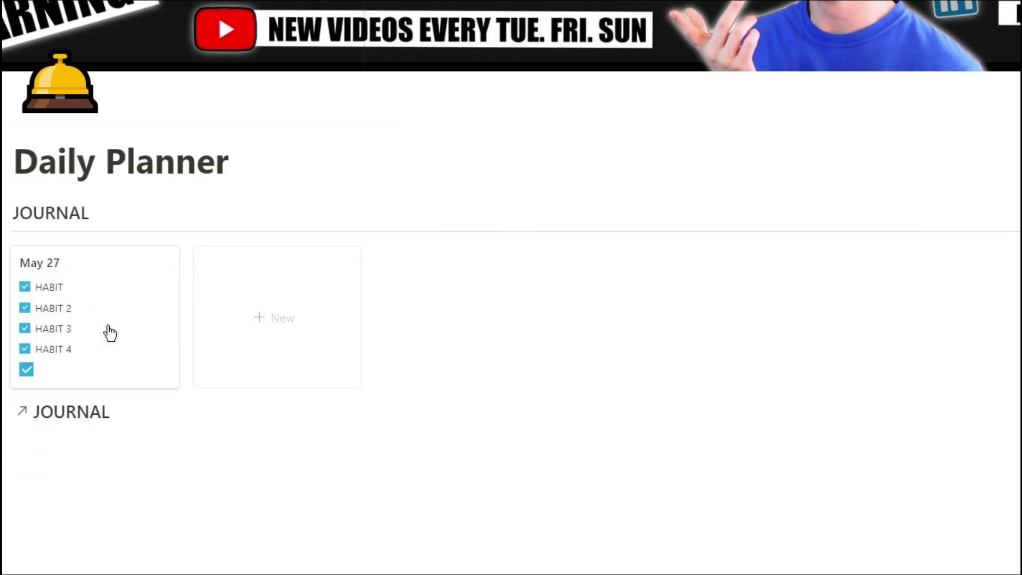
# - Delete the three blank rows from the linked table, leaving May 27
pyautogui.scroll(-2, 123, 394)
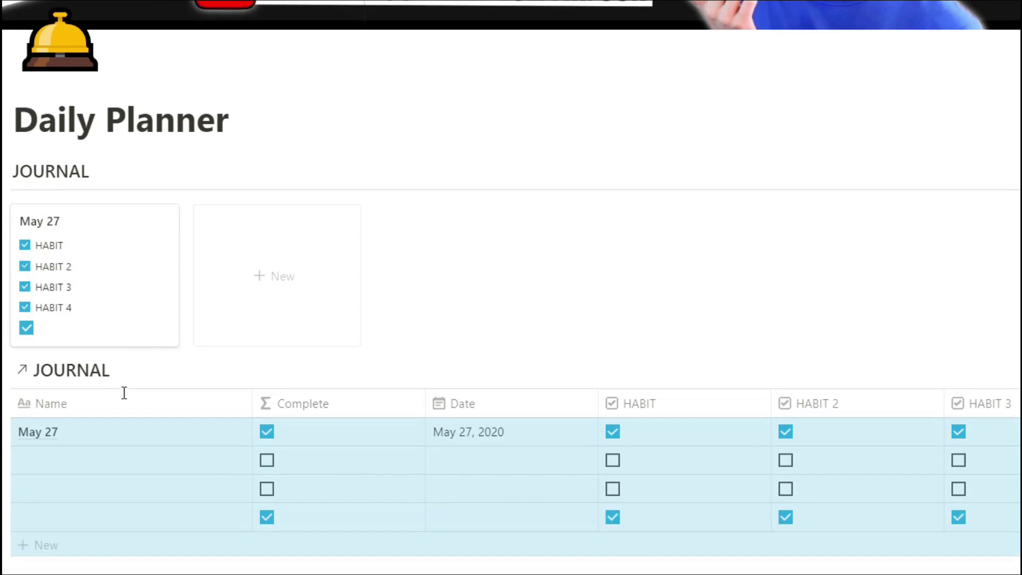
pyautogui.click(420, 393)
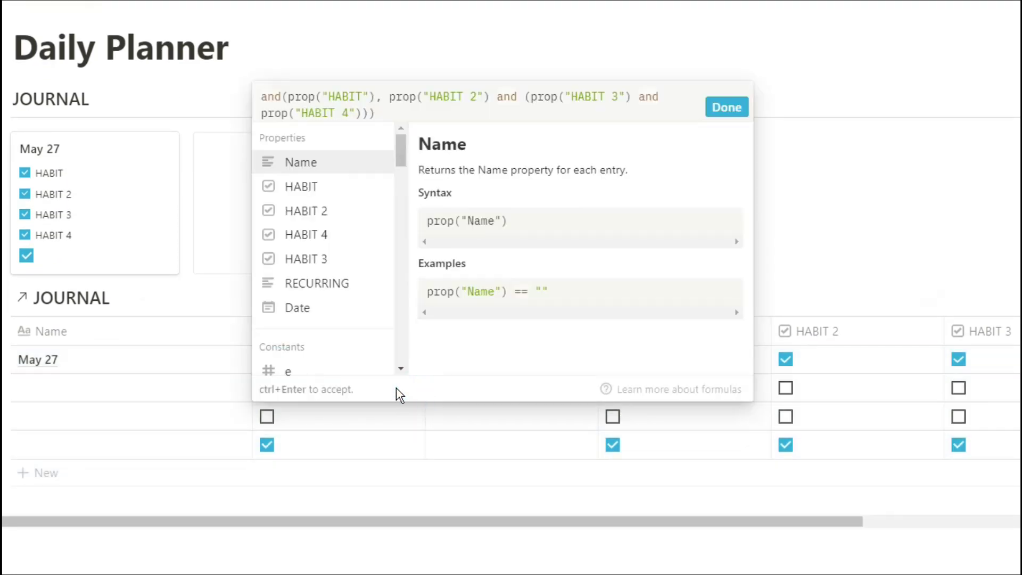
pyautogui.click(219, 349)
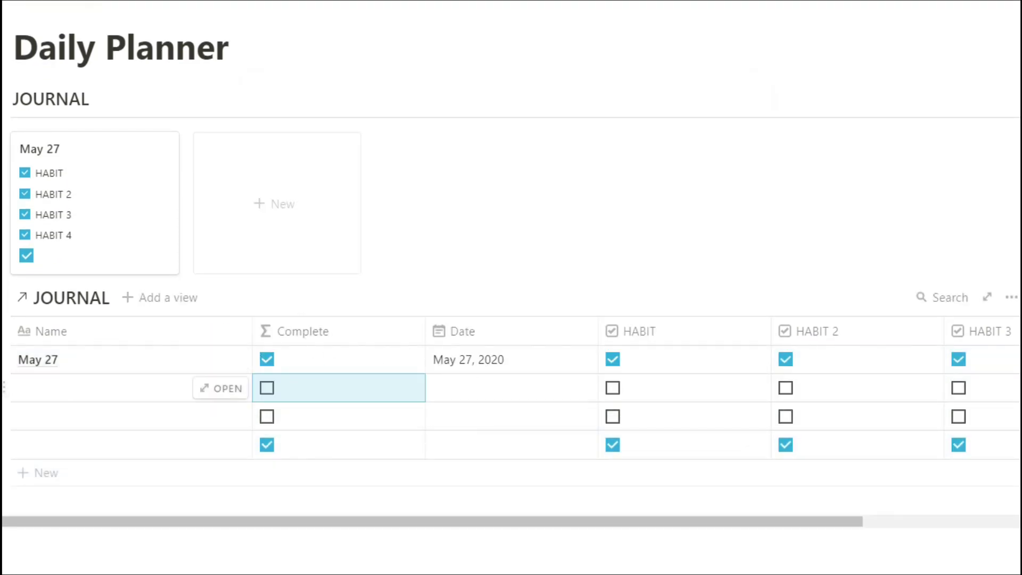
pyautogui.moveTo(11, 388); pyautogui.dragTo(58, 455)
pyautogui.press('Delete')
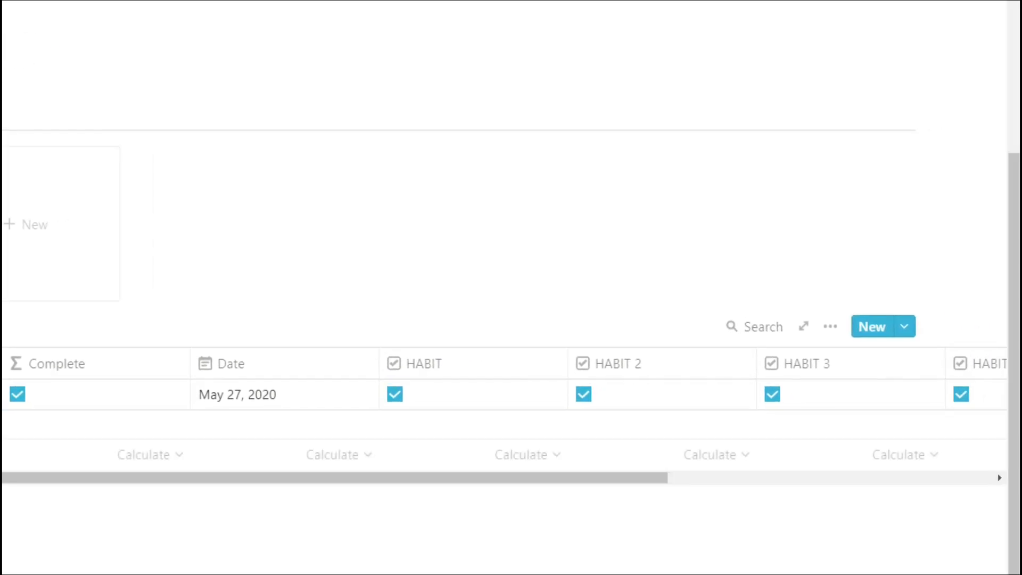
# - Turn the linked JOURNAL table into a page and place it beside the gallery
pyautogui.click(830, 107)
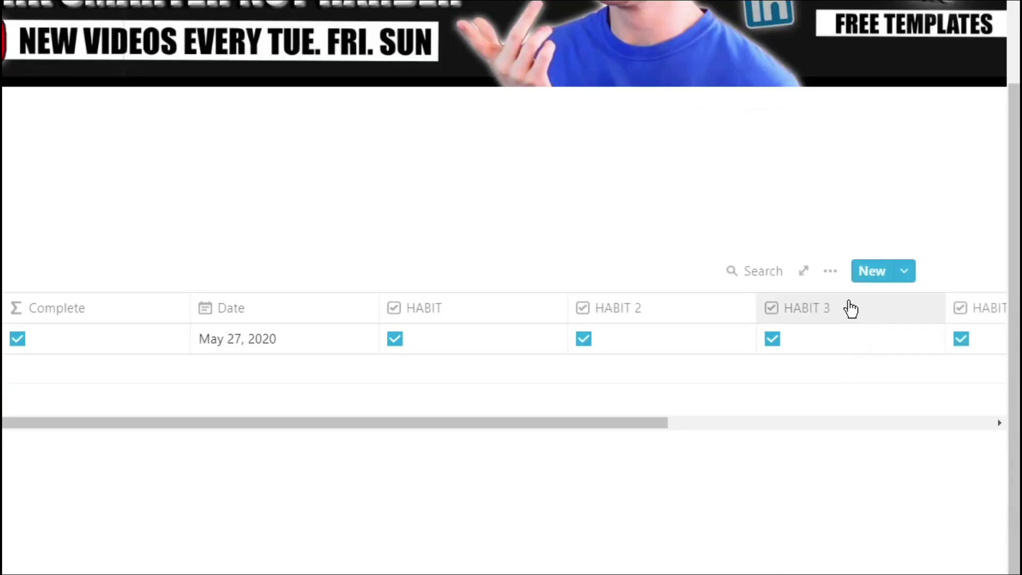
pyautogui.hscroll(8, 847, 303)
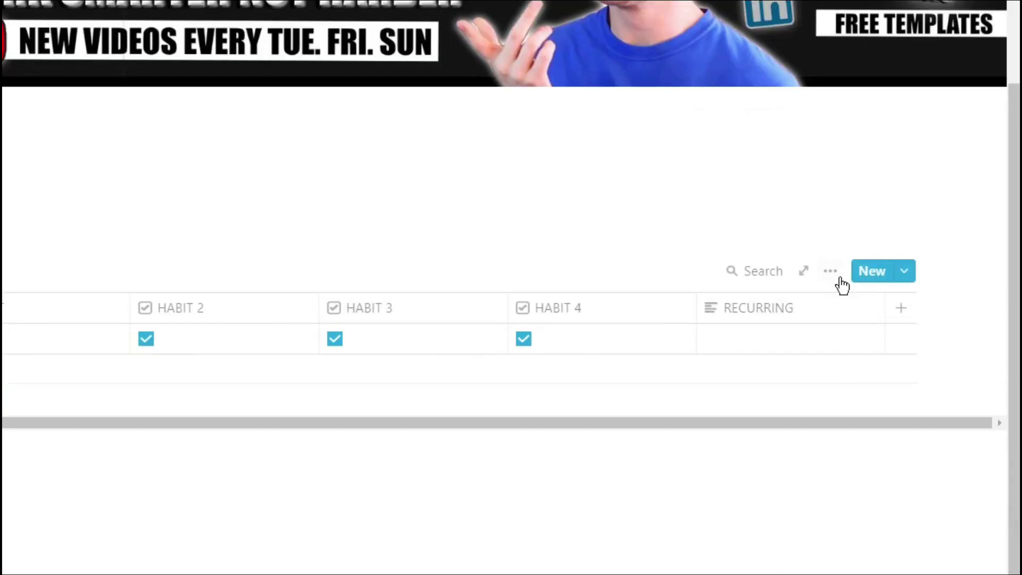
pyautogui.click(832, 272)
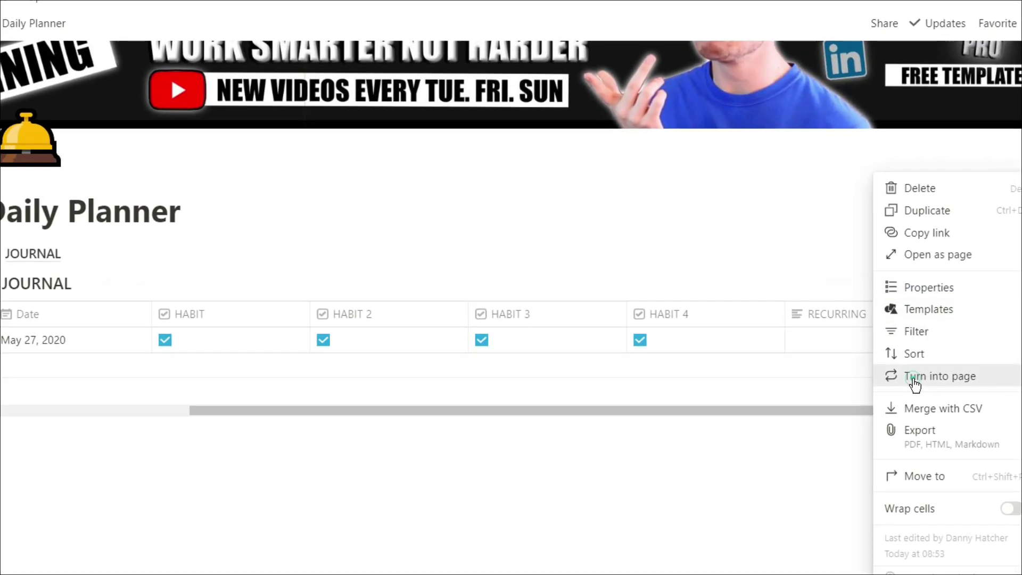
pyautogui.click(915, 379)
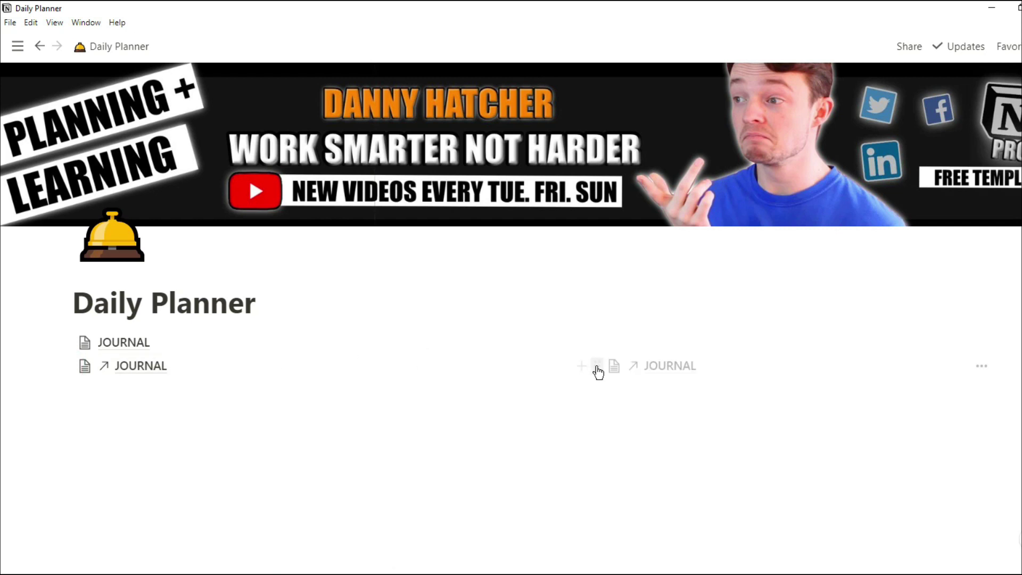
pyautogui.moveTo(599, 371); pyautogui.dragTo(994, 342)
# - Turn both the linked JOURNAL and the gallery back into inline blocks
pyautogui.click(983, 357)
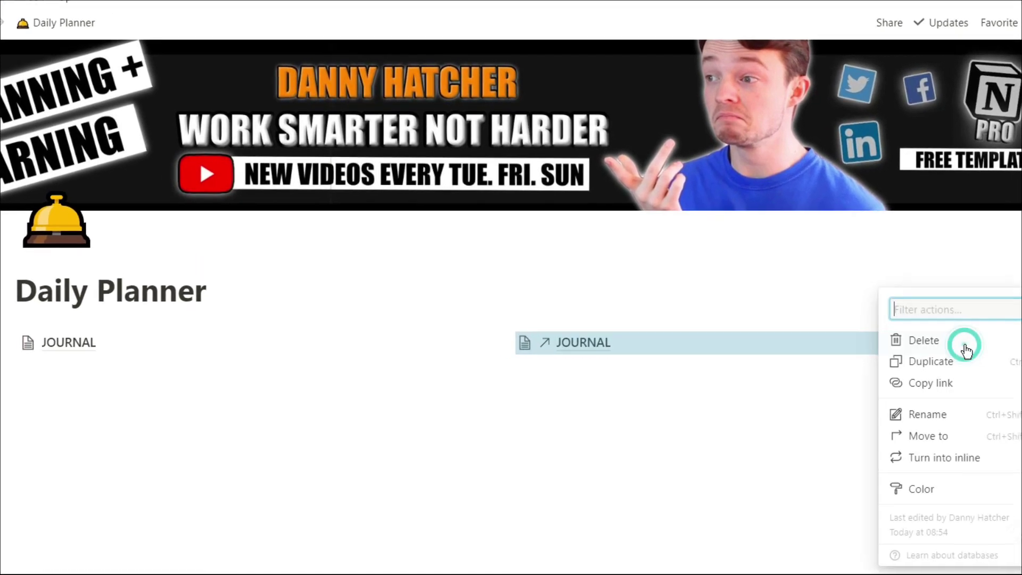
pyautogui.click(939, 457)
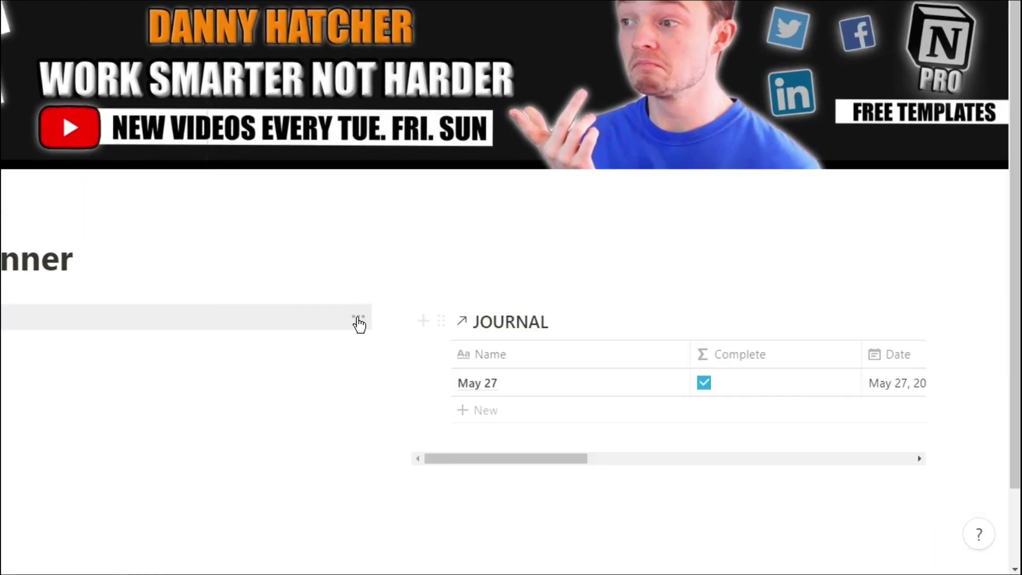
pyautogui.click(358, 319)
pyautogui.click(351, 196)
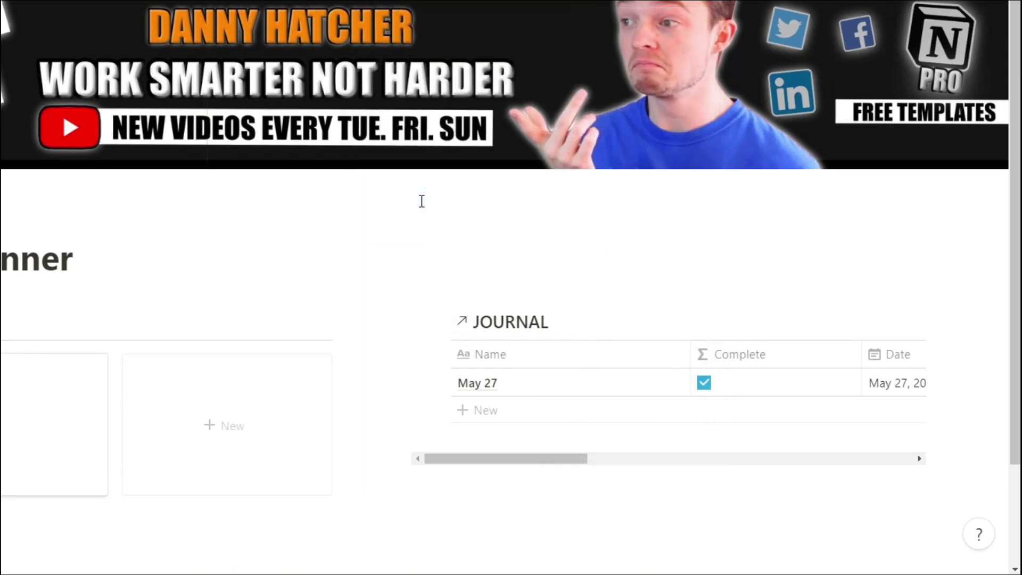
# - Narrow the Name, Complete and Date columns and widen the page column holding the JOURNAL table
pyautogui.moveTo(688, 354); pyautogui.dragTo(532, 364)
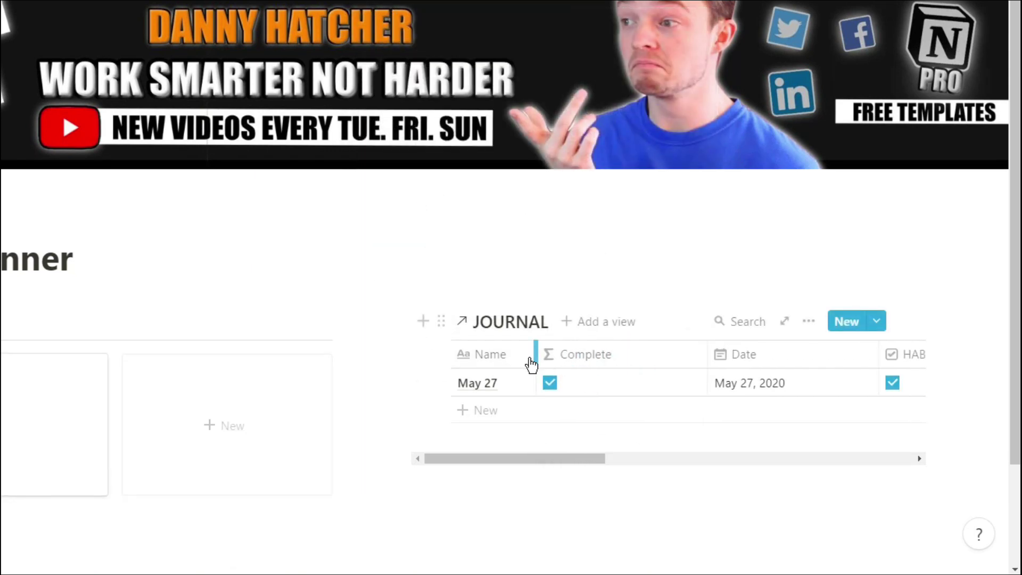
pyautogui.moveTo(708, 353); pyautogui.dragTo(621, 349)
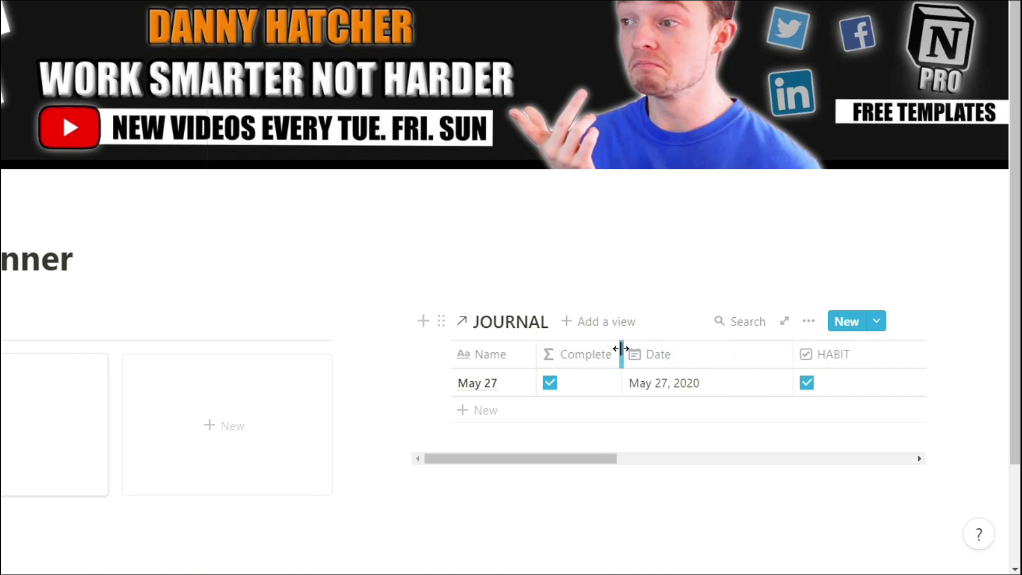
pyautogui.moveTo(793, 355); pyautogui.dragTo(721, 354)
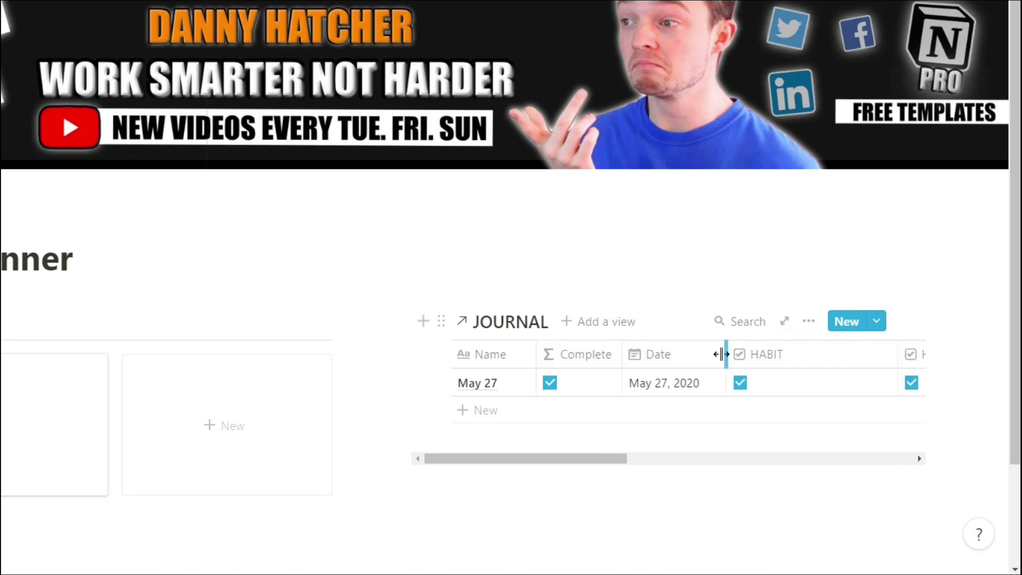
pyautogui.moveTo(397, 294); pyautogui.dragTo(212, 297)
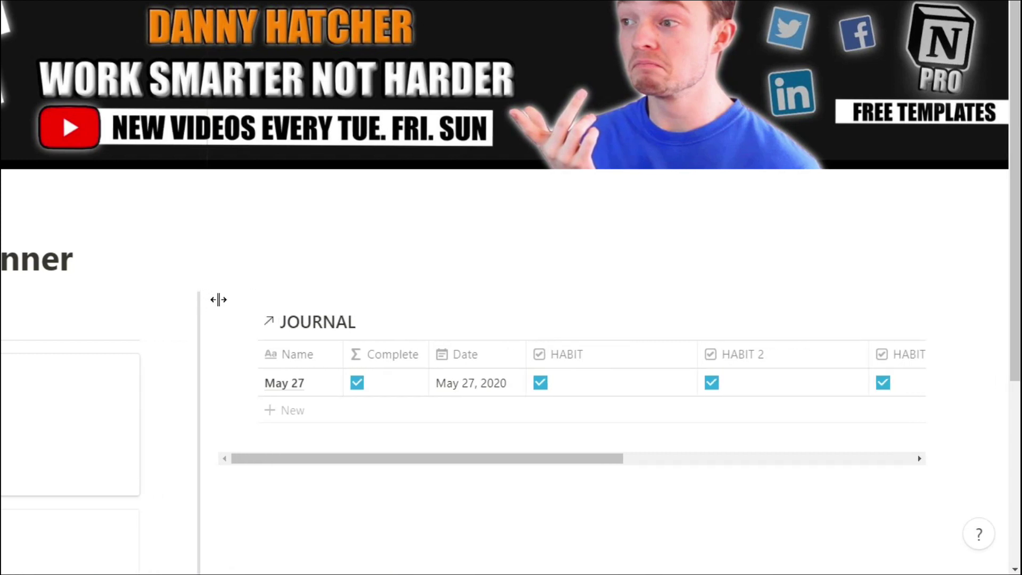
# - Narrow the HABIT and HABIT 2 columns, keeping Date before the HABIT columns
pyautogui.moveTo(556, 359); pyautogui.dragTo(535, 362)
pyautogui.moveTo(598, 355); pyautogui.dragTo(515, 356)
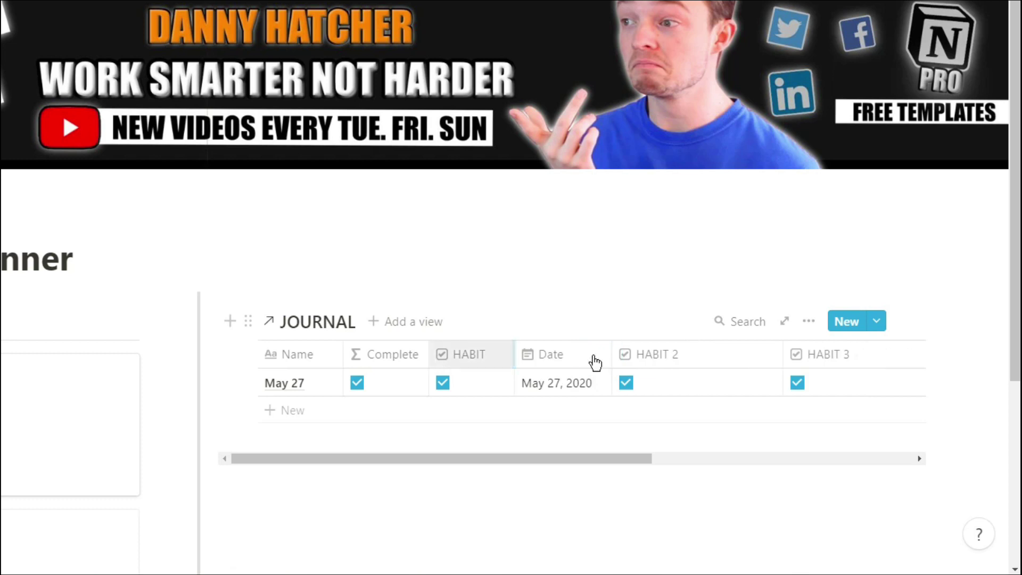
pyautogui.moveTo(781, 356); pyautogui.dragTo(698, 355)
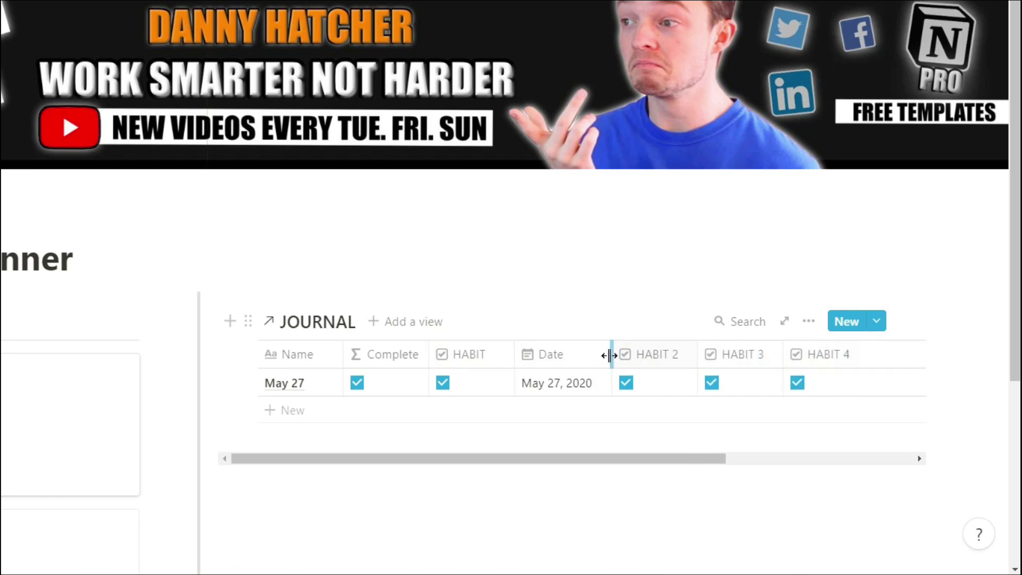
pyautogui.moveTo(596, 354); pyautogui.dragTo(427, 347)
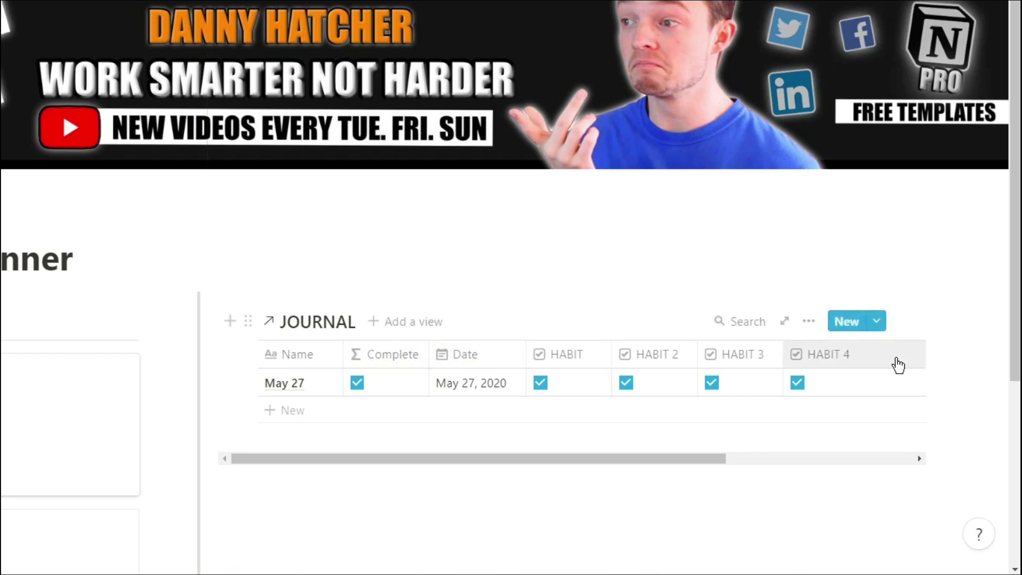
pyautogui.moveTo(713, 459); pyautogui.dragTo(806, 427)
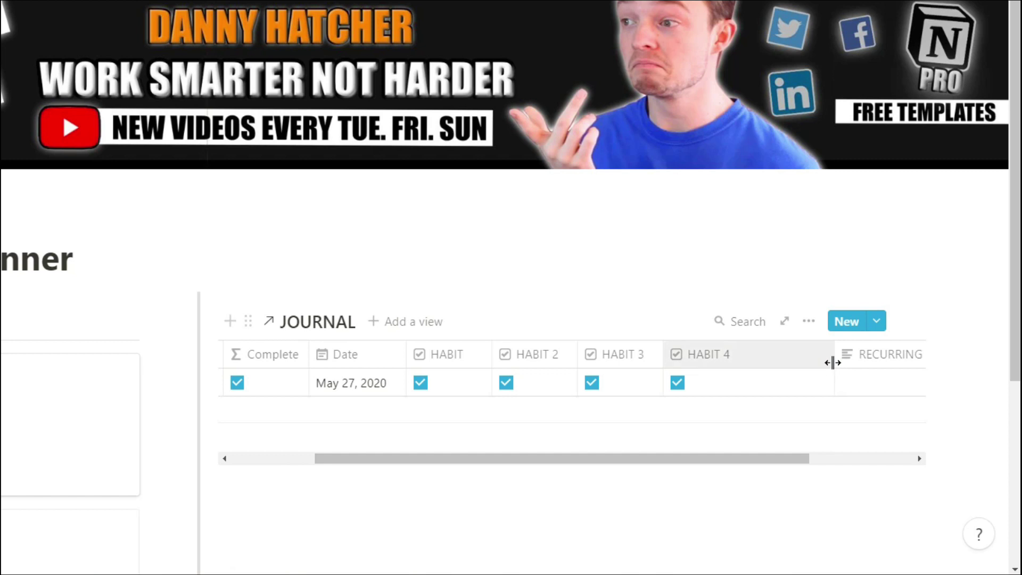
pyautogui.moveTo(834, 362); pyautogui.dragTo(752, 368)
# - Hide the RECURRING column in the linked JOURNAL table
pyautogui.click(787, 354)
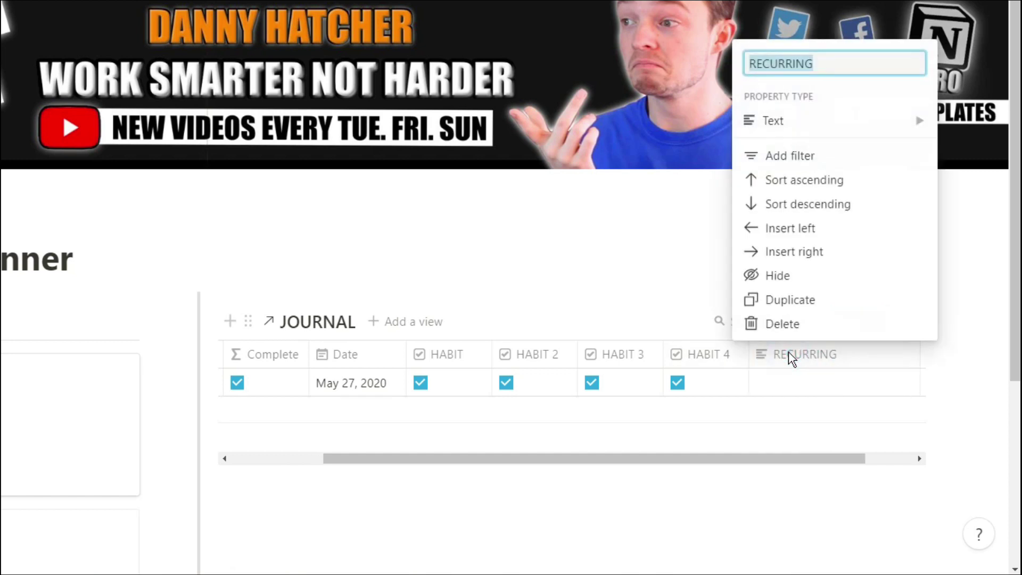
pyautogui.click(784, 278)
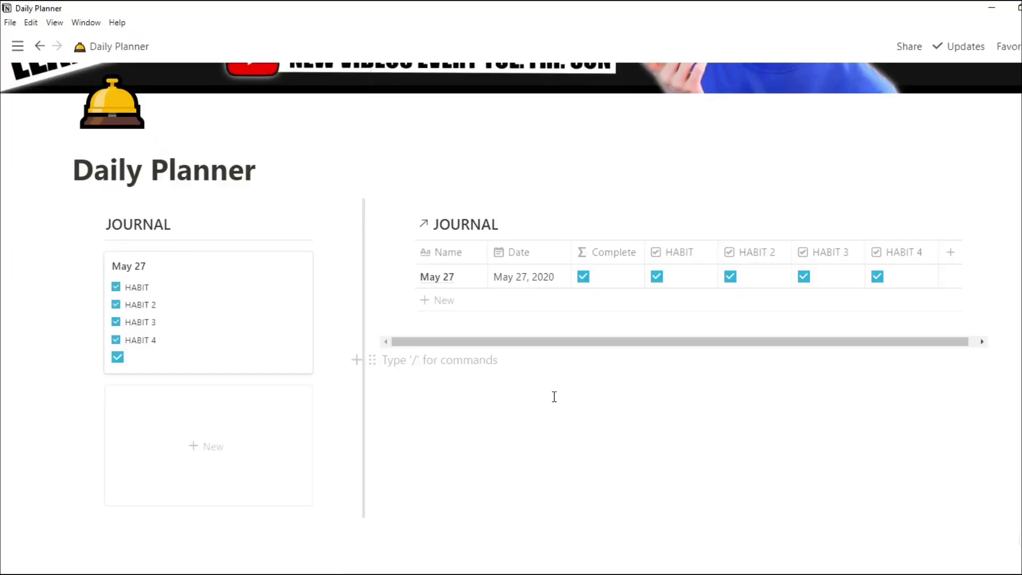
pyautogui.scroll(-1, 319, 465)
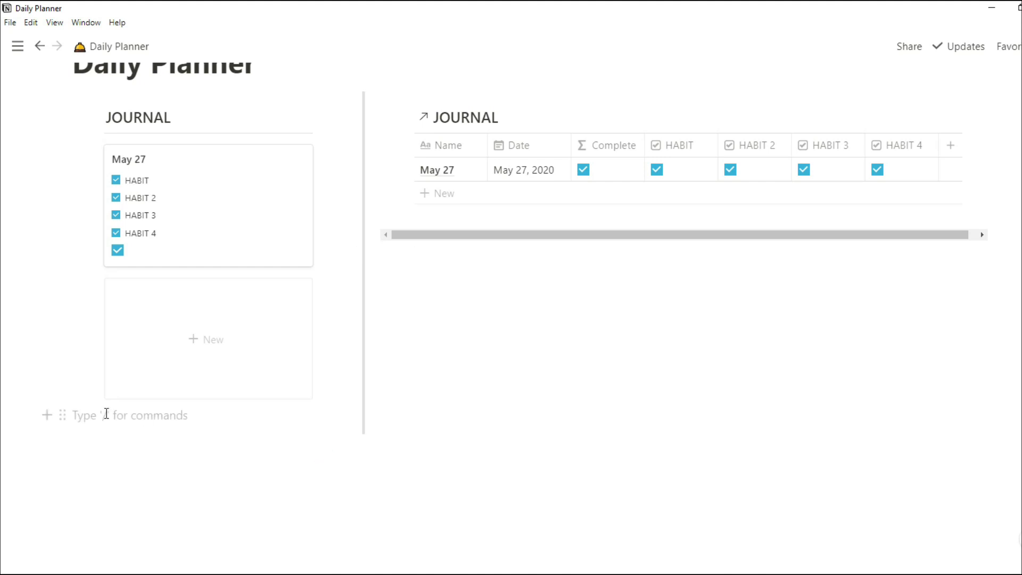
# - Insert a full-width inline table below the journal using /table
pyautogui.moveTo(63, 415); pyautogui.dragTo(65, 444)
pyautogui.click(103, 423)
pyautogui.write('/table')
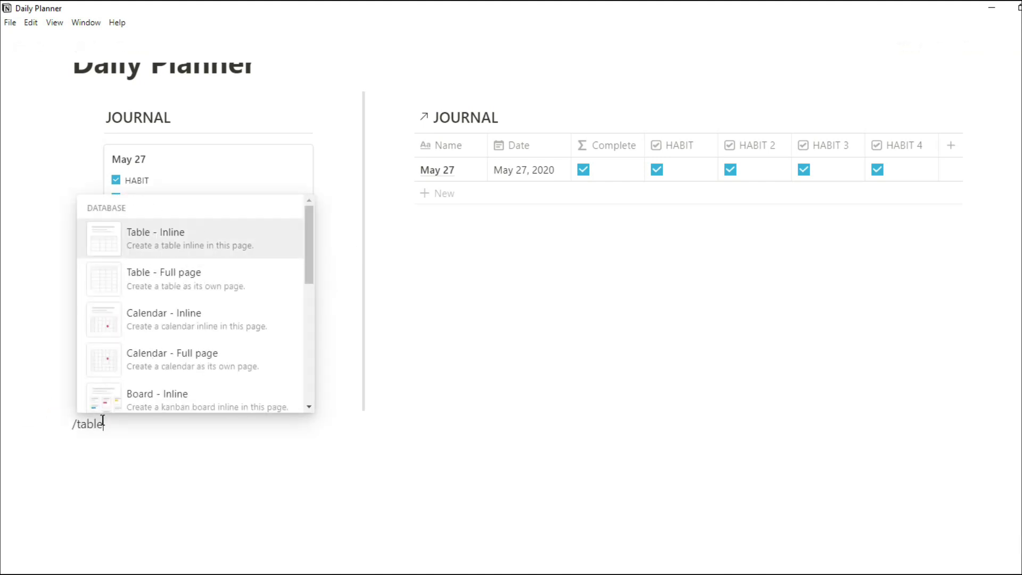
pyautogui.press('Return')
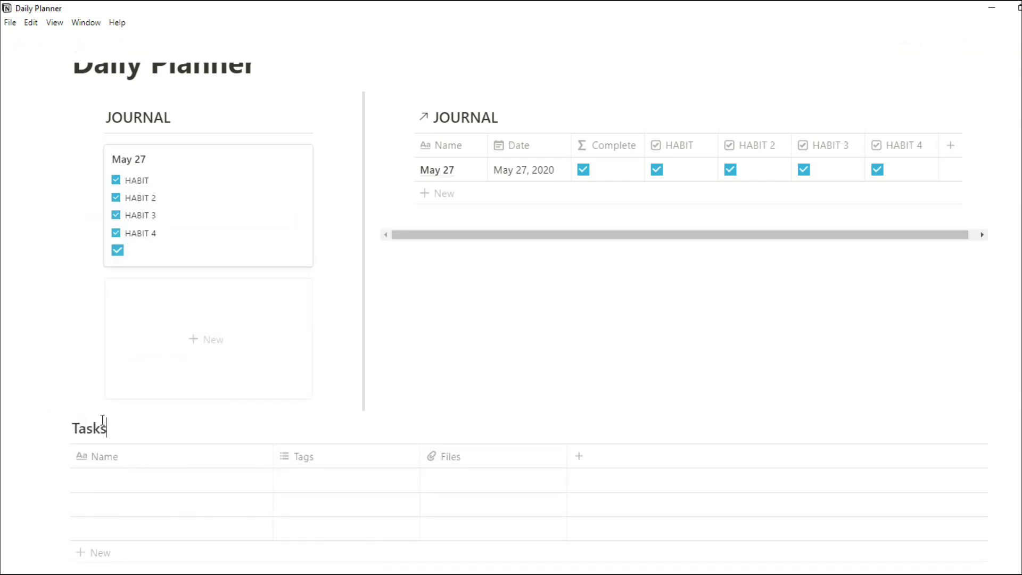
# - Turn the Tags column into a date property named Date
pyautogui.click(306, 456)
pyautogui.moveTo(330, 235)
pyautogui.click(478, 186)
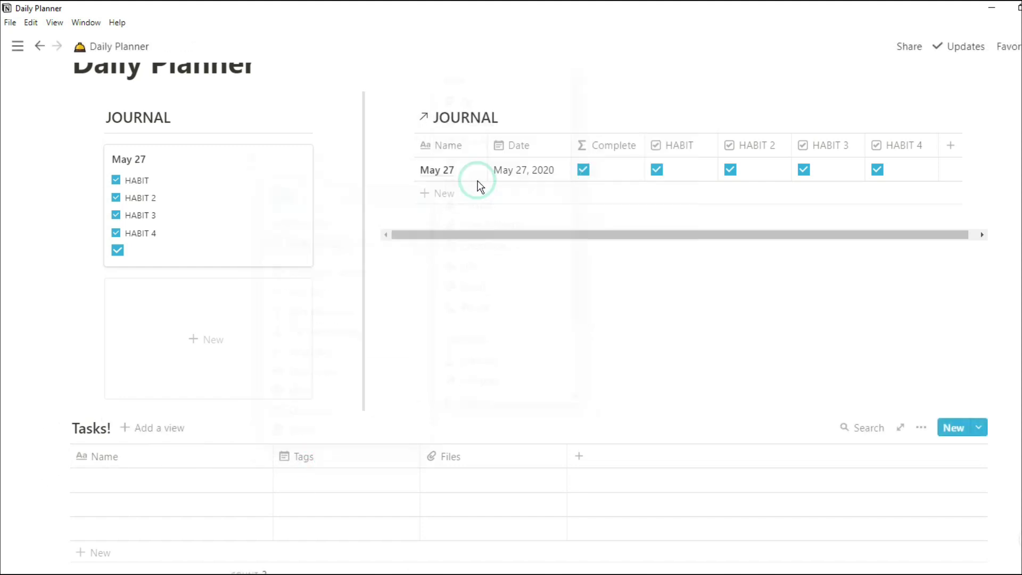
pyautogui.click(386, 456)
pyautogui.write('Date')
pyautogui.press('Return')
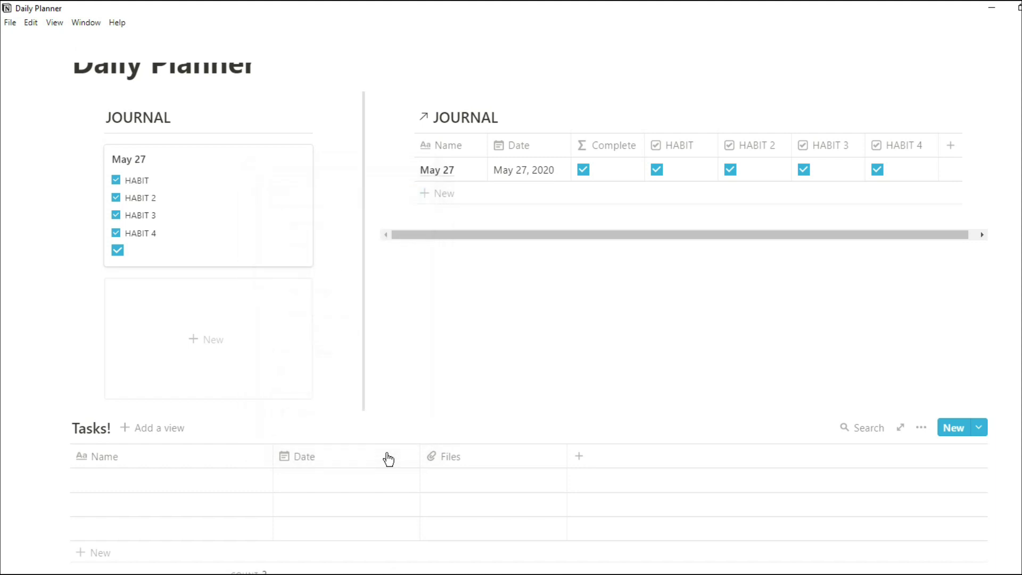
# - Fill the rows with Task 1 dated May 27 and Task 2 dated May 28
pyautogui.click(382, 486)
pyautogui.click(345, 286)
pyautogui.click(331, 508)
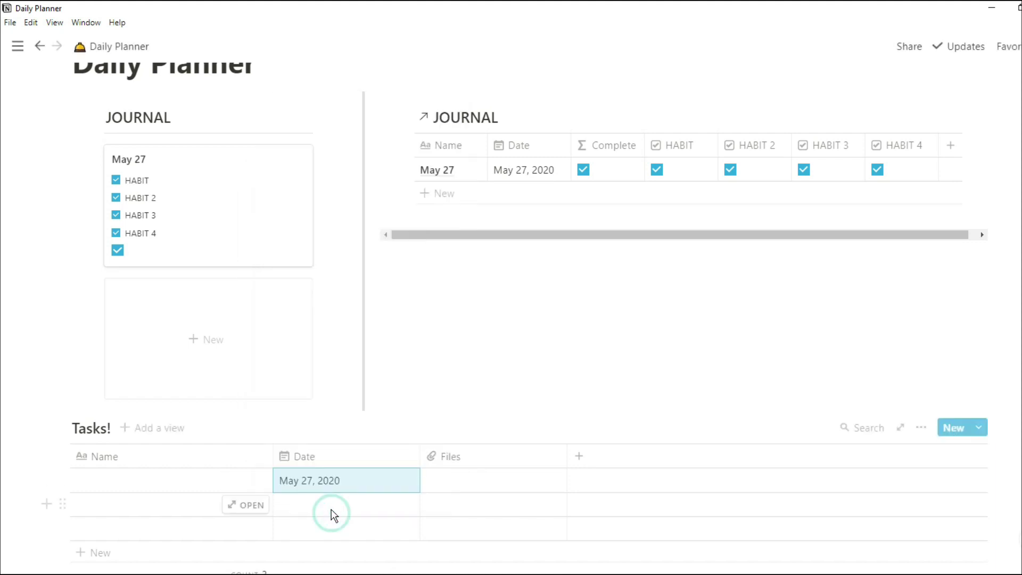
pyautogui.click(364, 281)
pyautogui.click(226, 484)
pyautogui.write('Task 1')
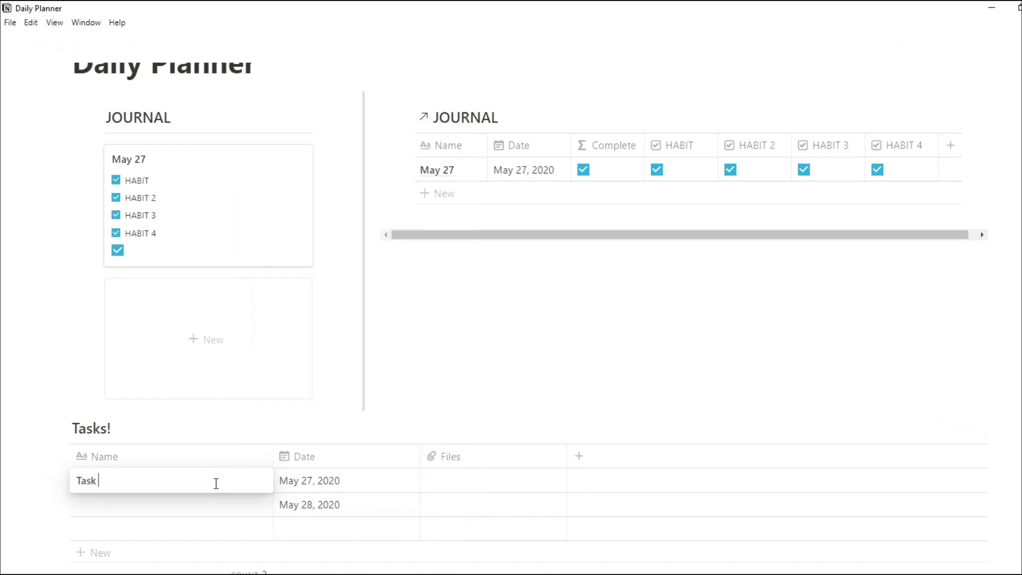
pyautogui.press('Down')
pyautogui.write('Task 2')
pyautogui.press('Escape')
pyautogui.scroll(2, 369, 477)
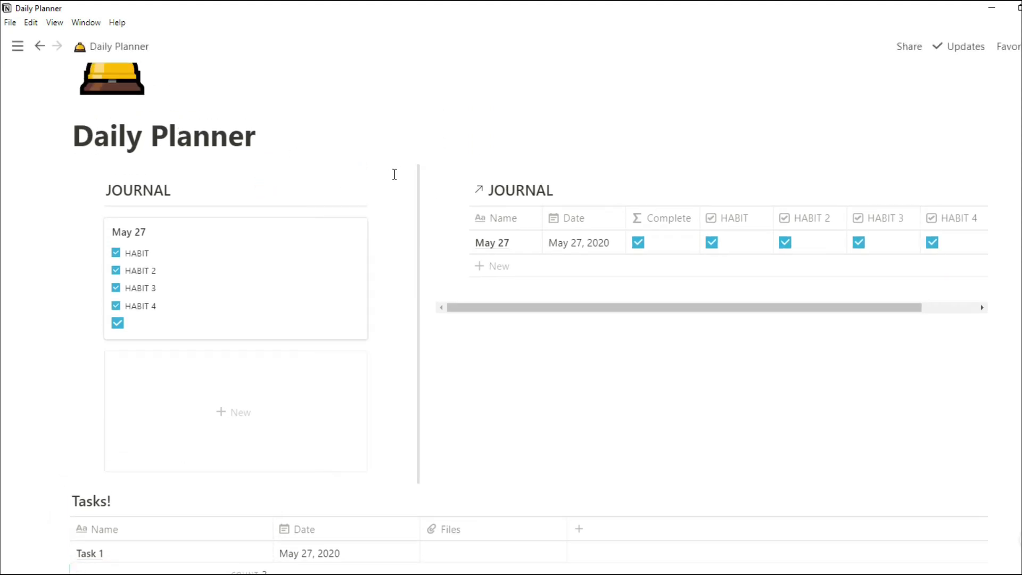
# - Create a new JOURNAL database template titled New Day
pyautogui.click(373, 189)
pyautogui.click(416, 319)
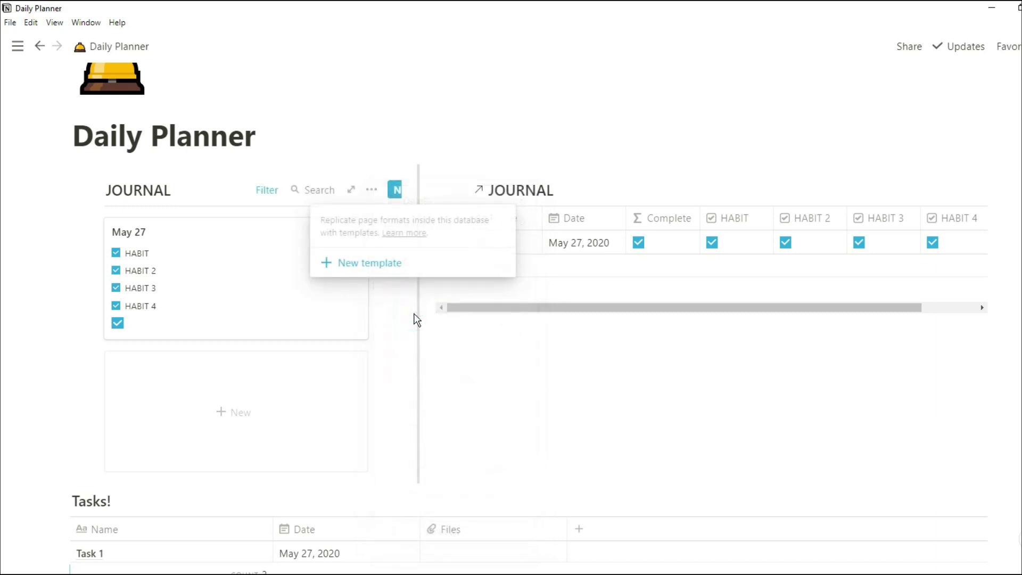
pyautogui.click(387, 267)
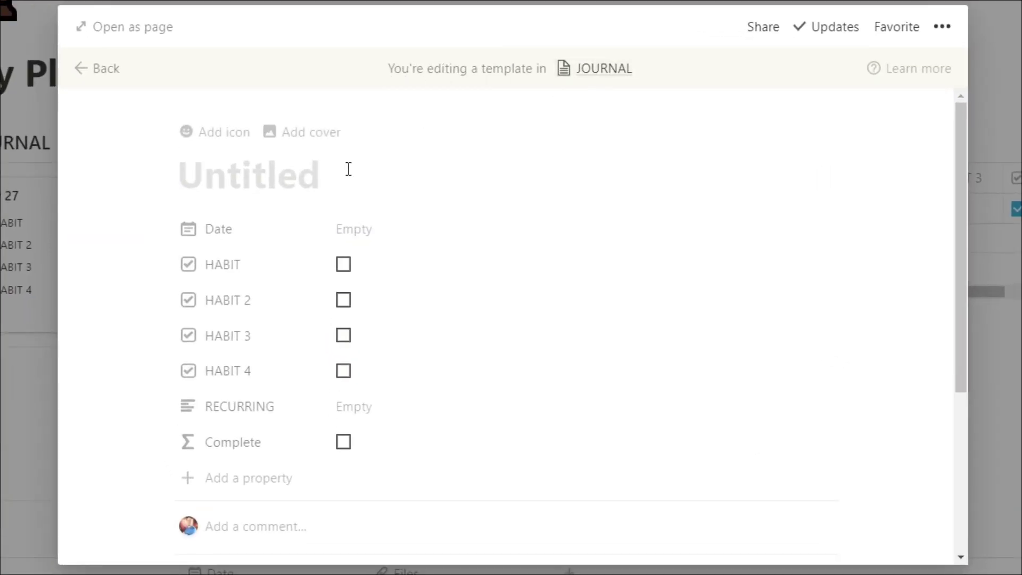
pyautogui.write('New Day')
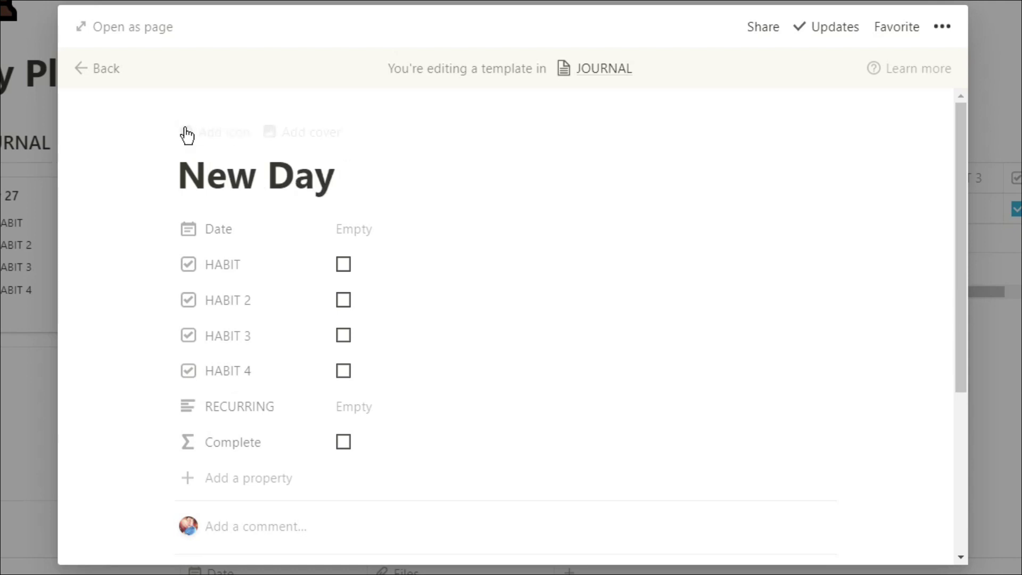
# - Give the New Day template a sun emoji icon and start a block below its properties
pyautogui.click(187, 134)
pyautogui.click(214, 213)
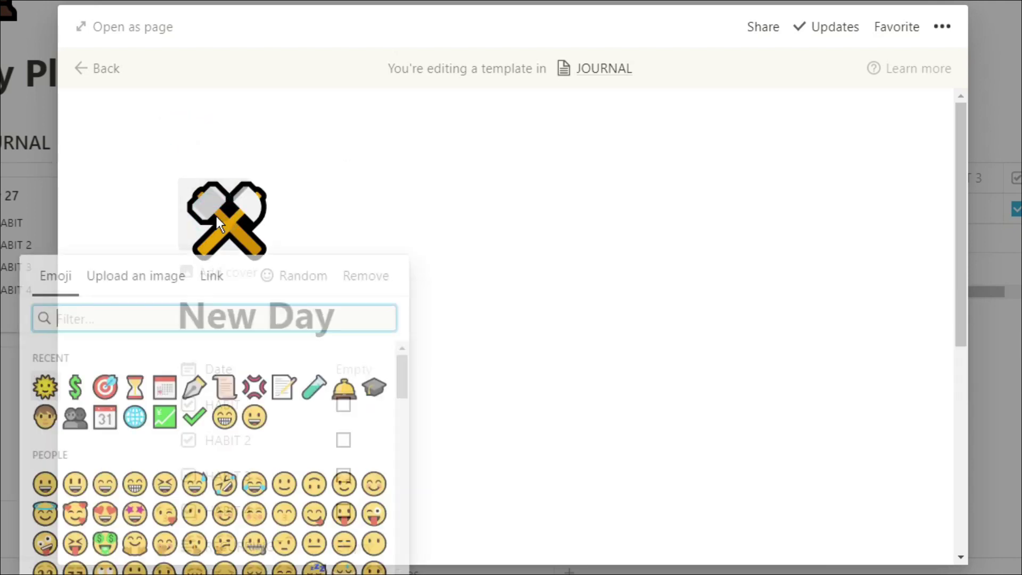
pyautogui.click(45, 387)
pyautogui.scroll(-2, 388, 226)
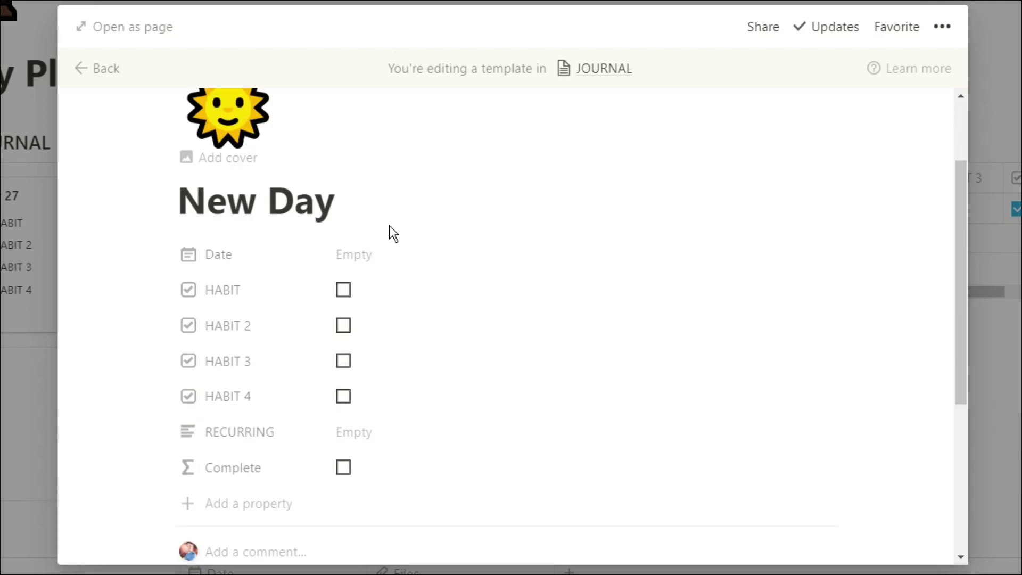
pyautogui.scroll(-4, 388, 225)
pyautogui.scroll(3, 365, 130)
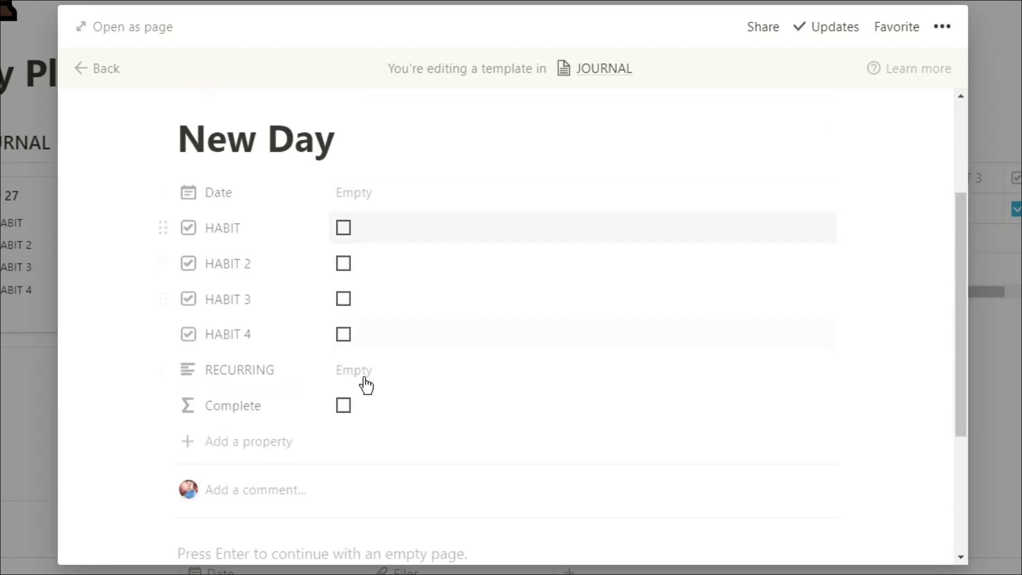
pyautogui.scroll(-4, 359, 384)
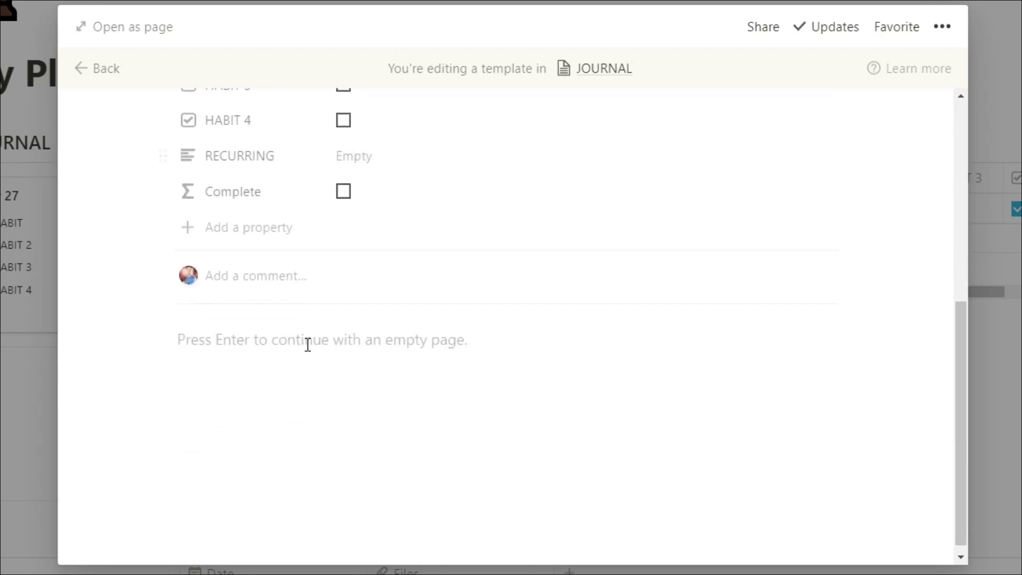
pyautogui.click(308, 345)
# - Insert a linked database view of Tasks! into the template via /linked
pyautogui.write('/linked')
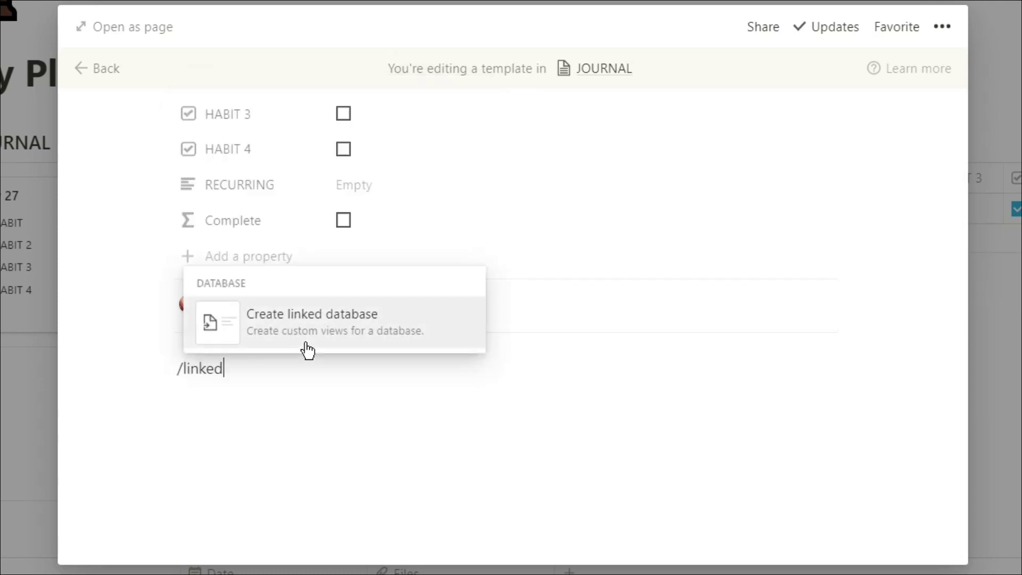
pyautogui.click(306, 344)
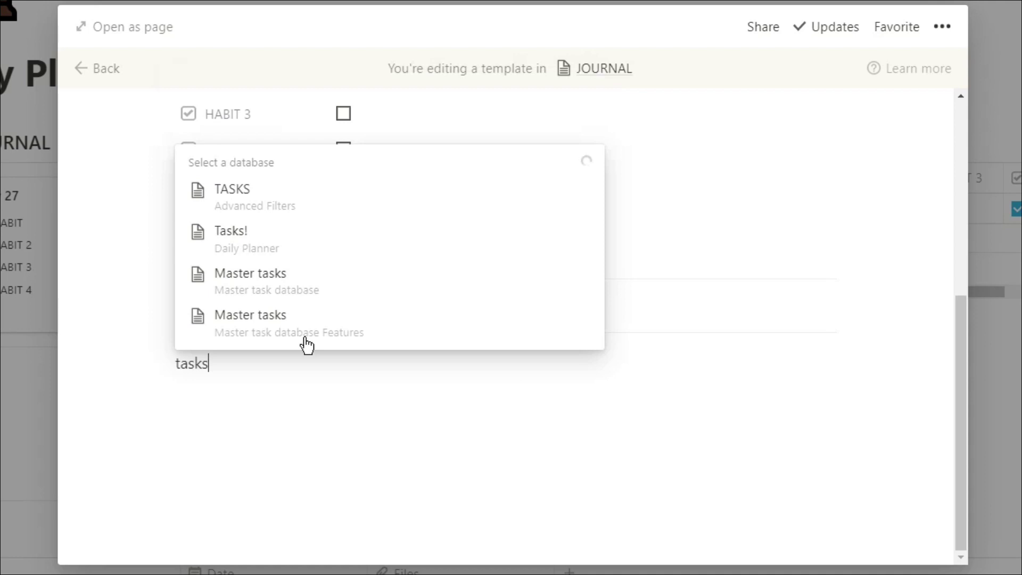
pyautogui.click(299, 241)
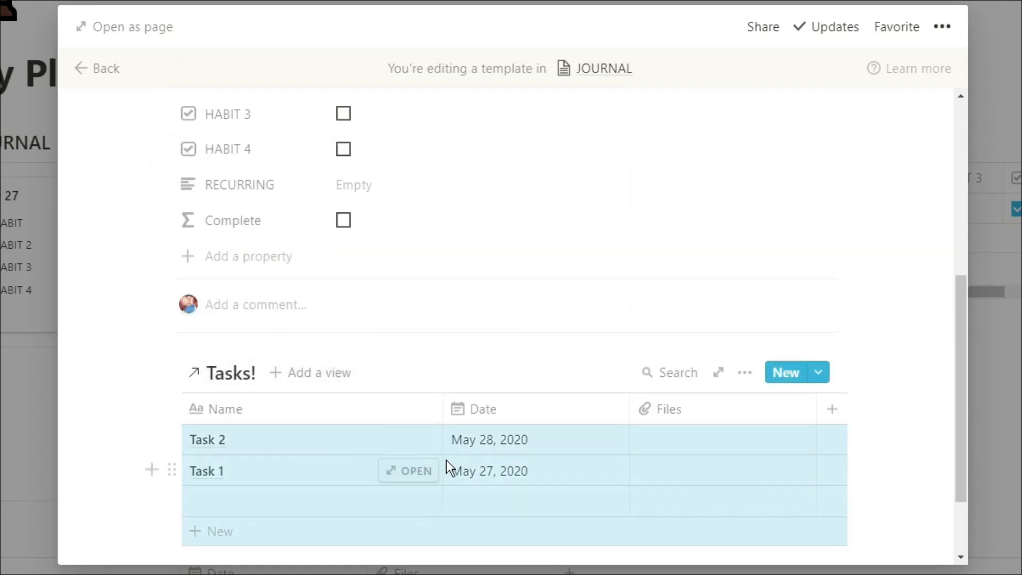
# - Filter the linked Tasks! view to rows where Date is Today
pyautogui.click(744, 374)
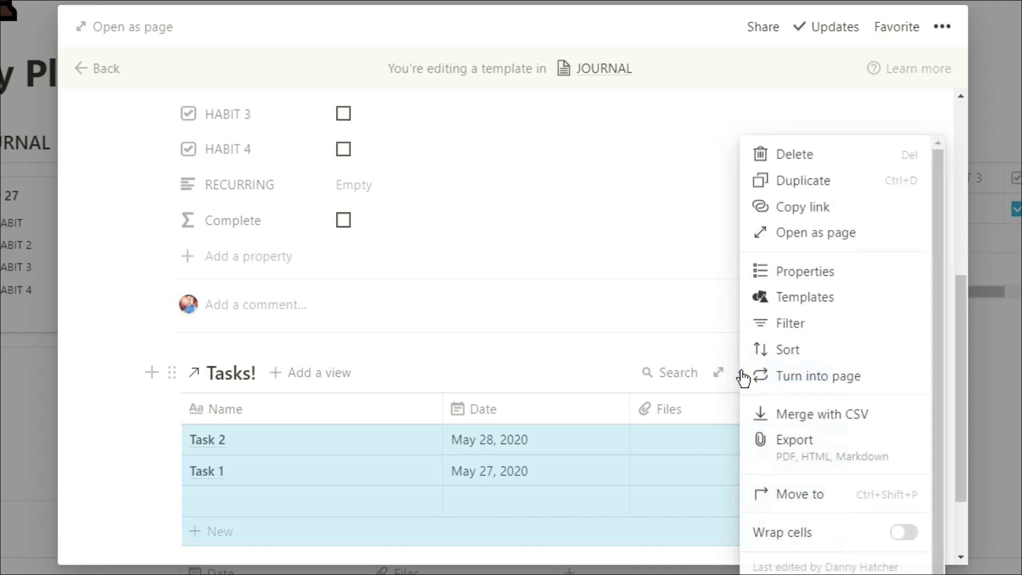
pyautogui.click(790, 320)
pyautogui.click(468, 451)
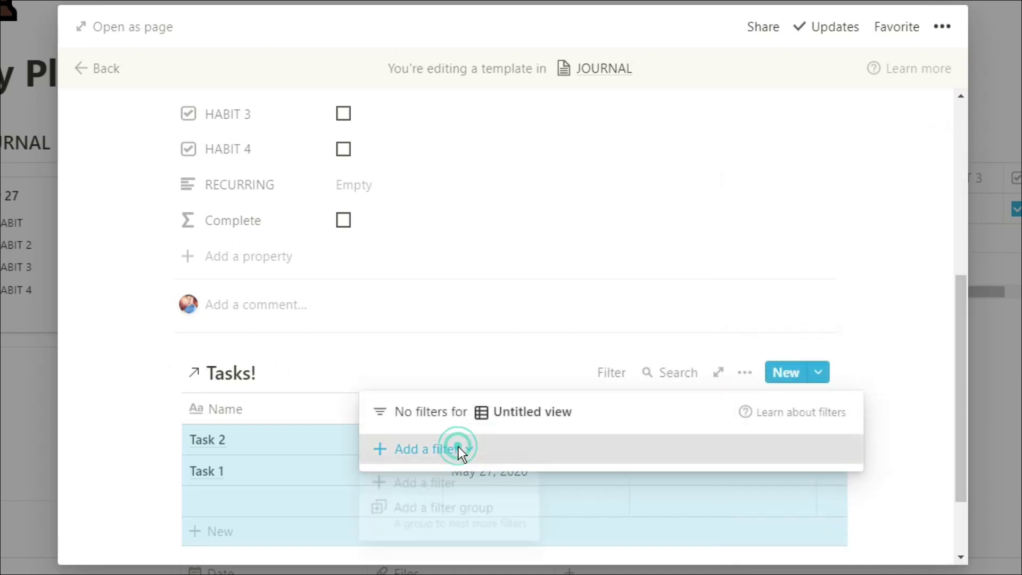
pyautogui.click(463, 482)
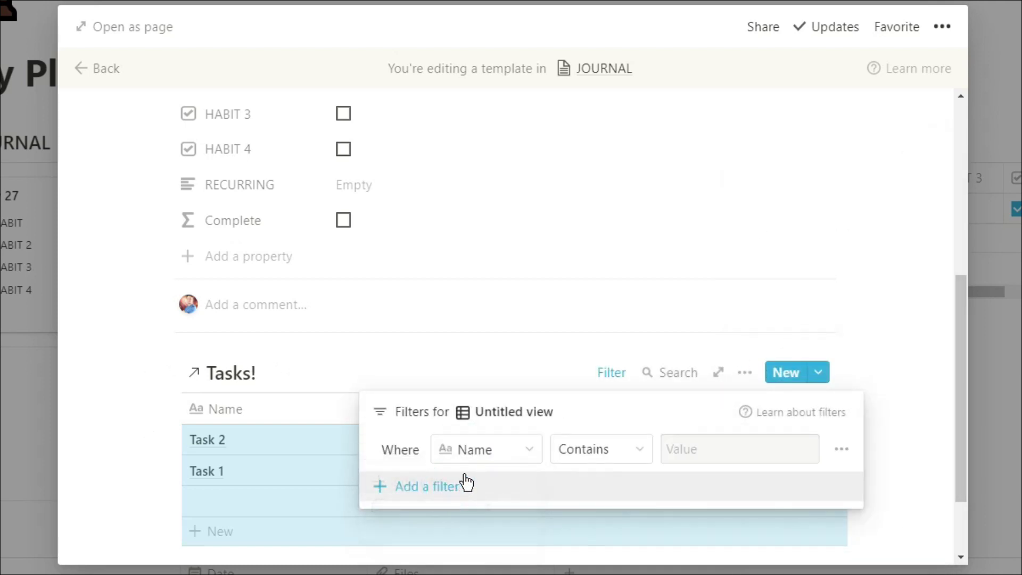
pyautogui.click(510, 448)
pyautogui.click(475, 554)
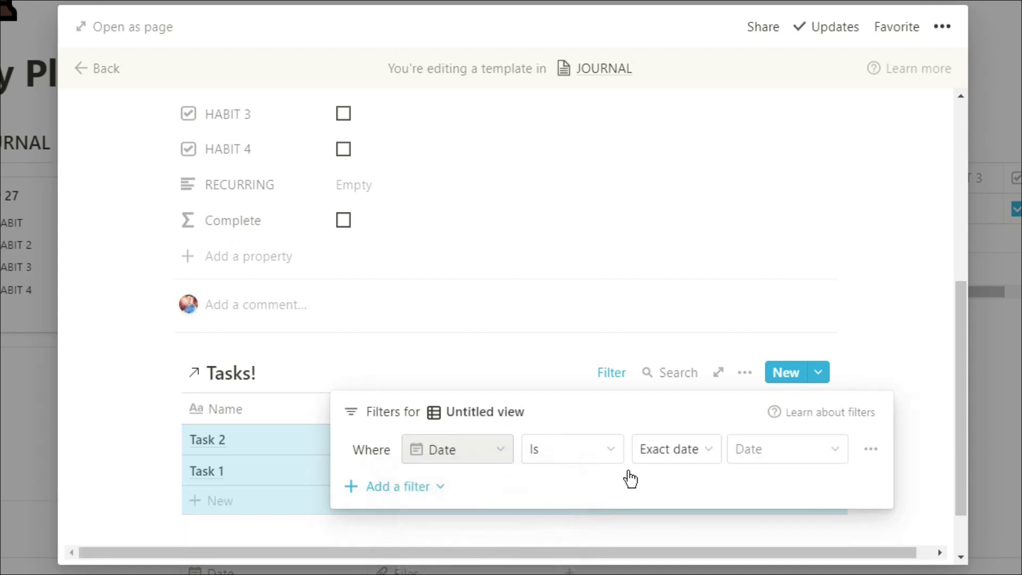
pyautogui.click(687, 450)
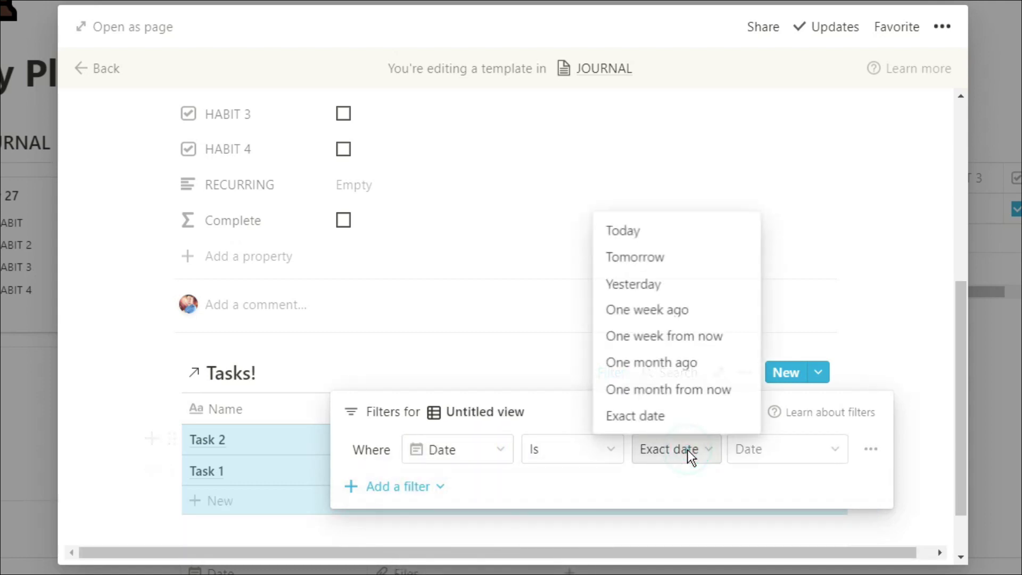
pyautogui.click(646, 234)
pyautogui.click(516, 357)
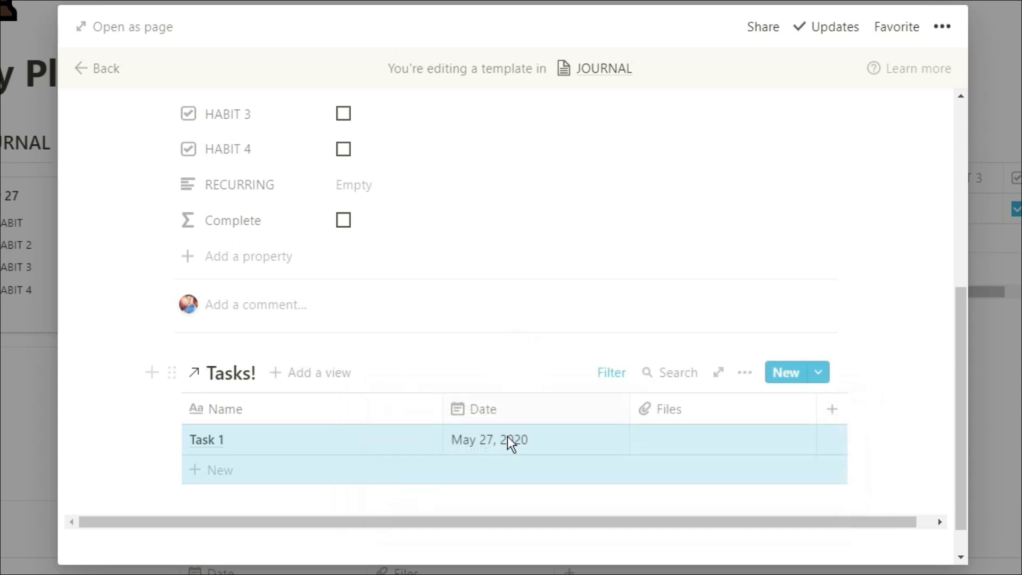
pyautogui.click(500, 366)
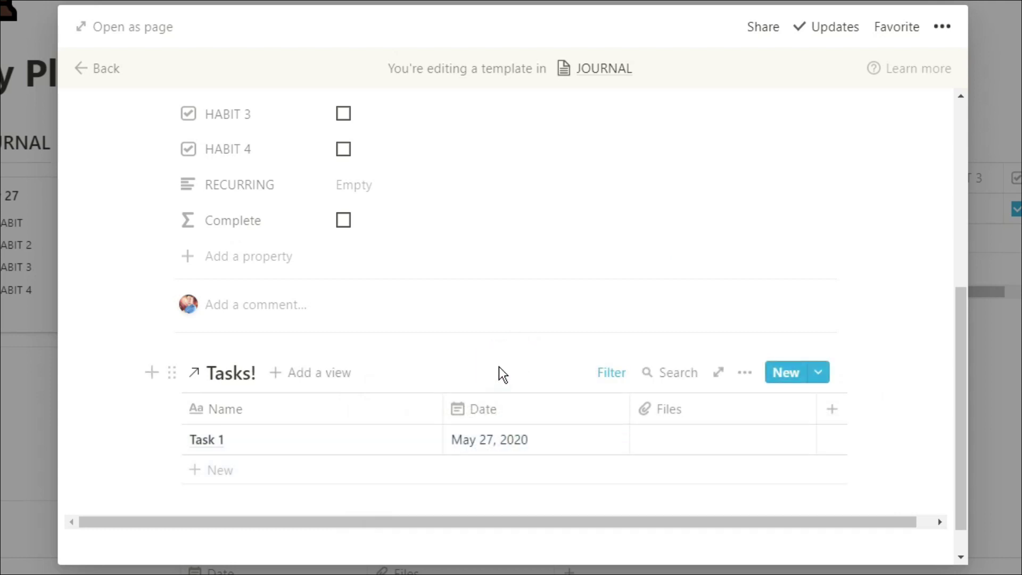
# - Add an empty block below the linked table and close the template editor
pyautogui.scroll(-1, 495, 373)
pyautogui.click(393, 522)
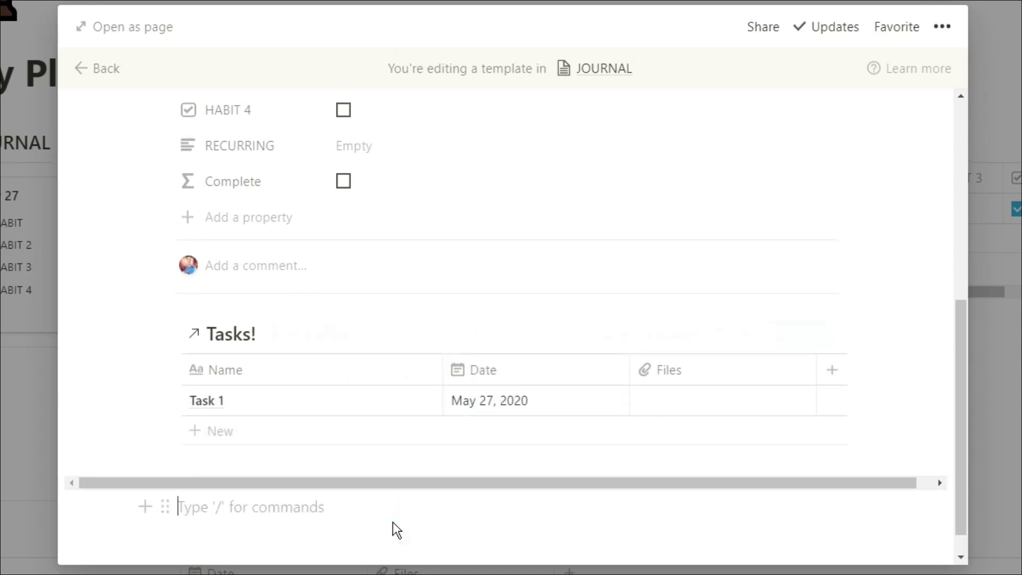
pyautogui.scroll(-1, 393, 522)
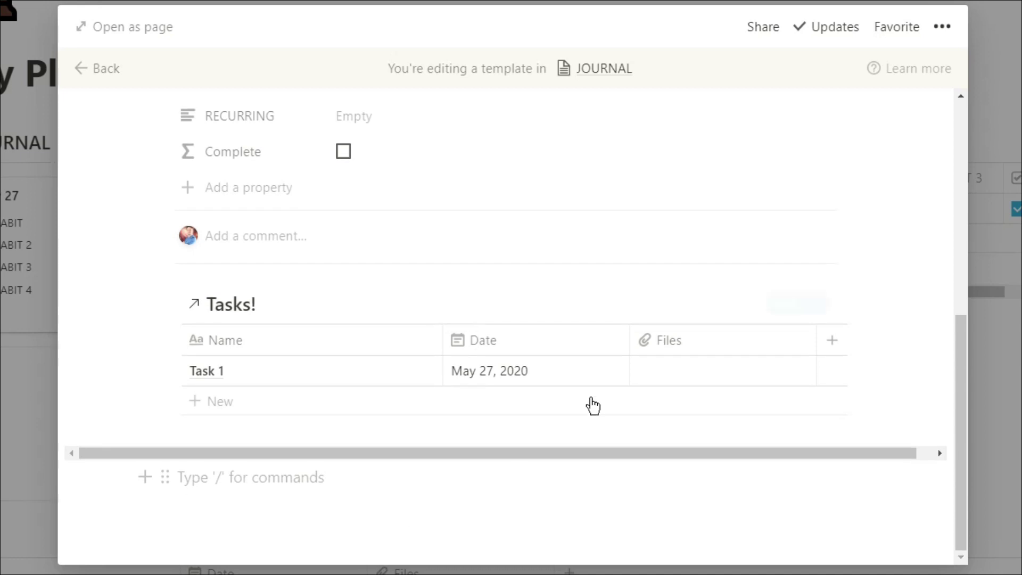
pyautogui.click(984, 212)
# - Add a new JOURNAL gallery entry and apply the New Day template to it
pyautogui.click(237, 241)
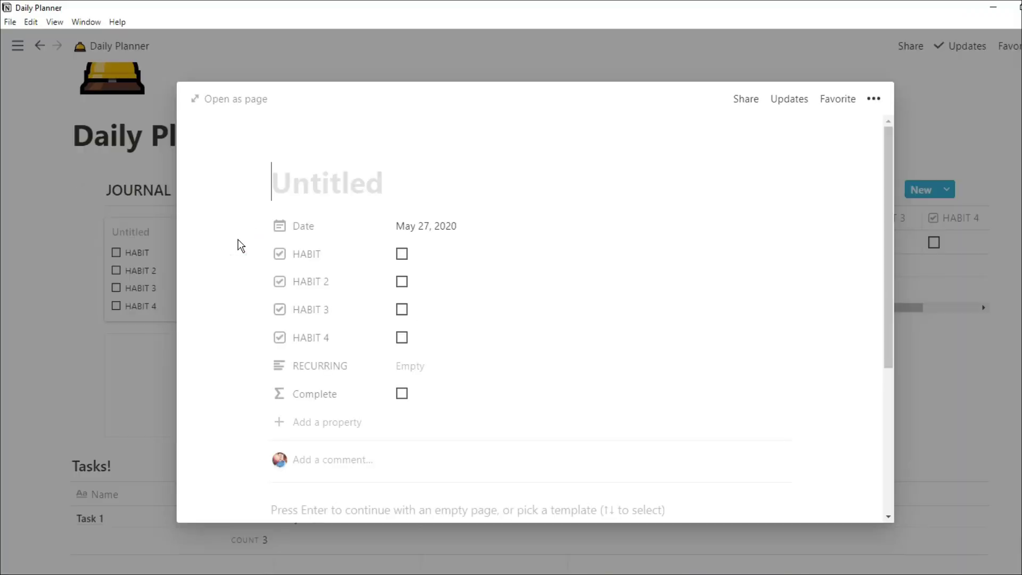
pyautogui.scroll(-3, 438, 230)
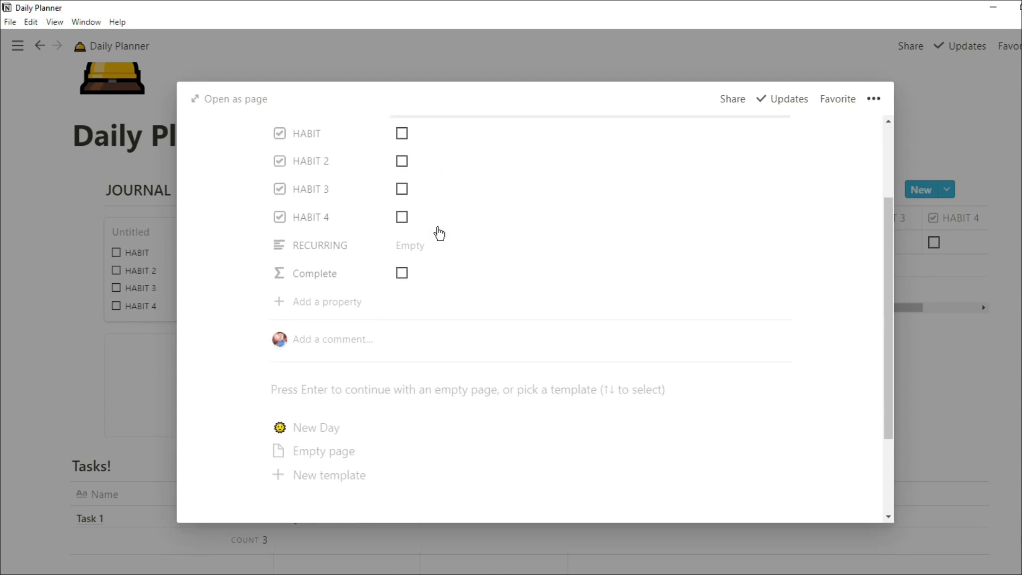
pyautogui.click(345, 430)
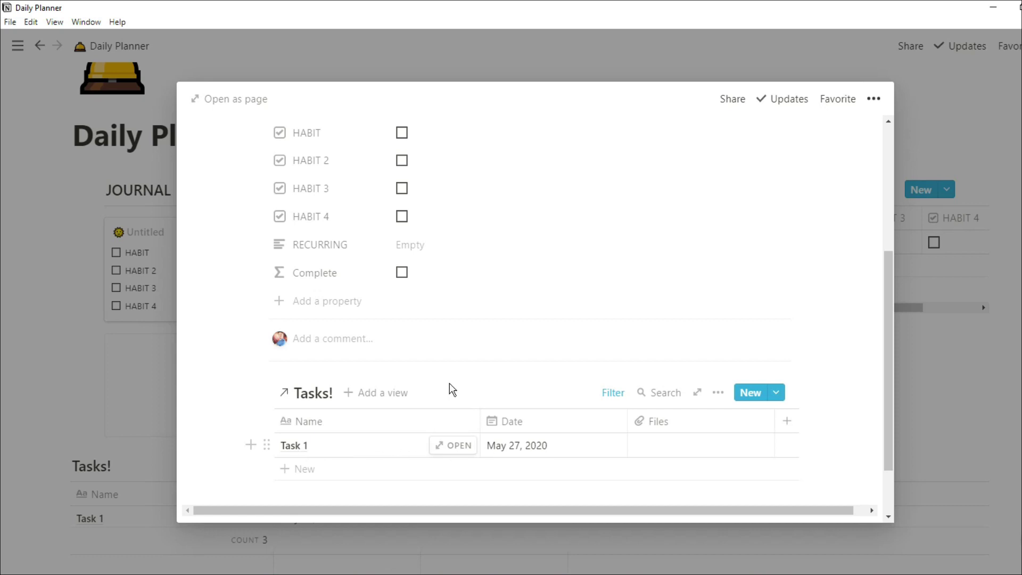
pyautogui.scroll(3, 468, 371)
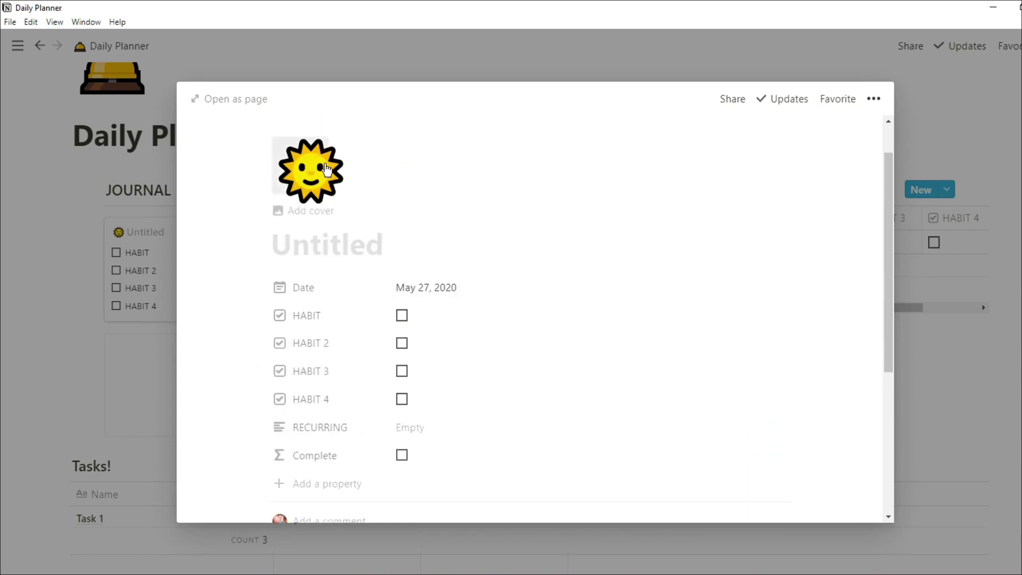